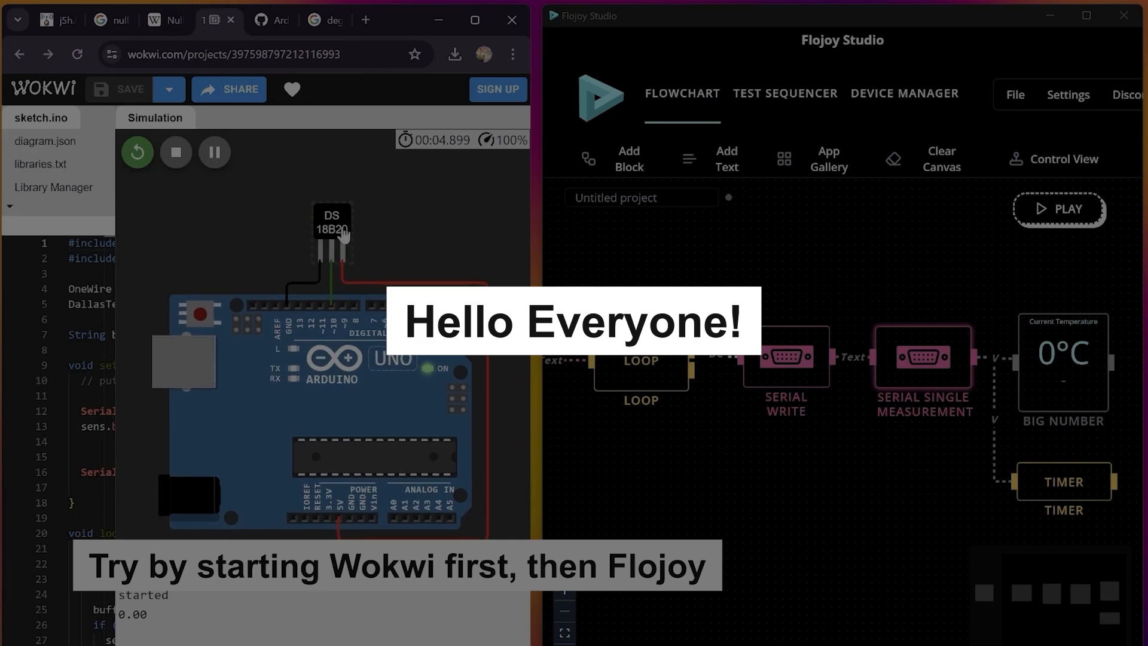
pyautogui.click(336, 233)
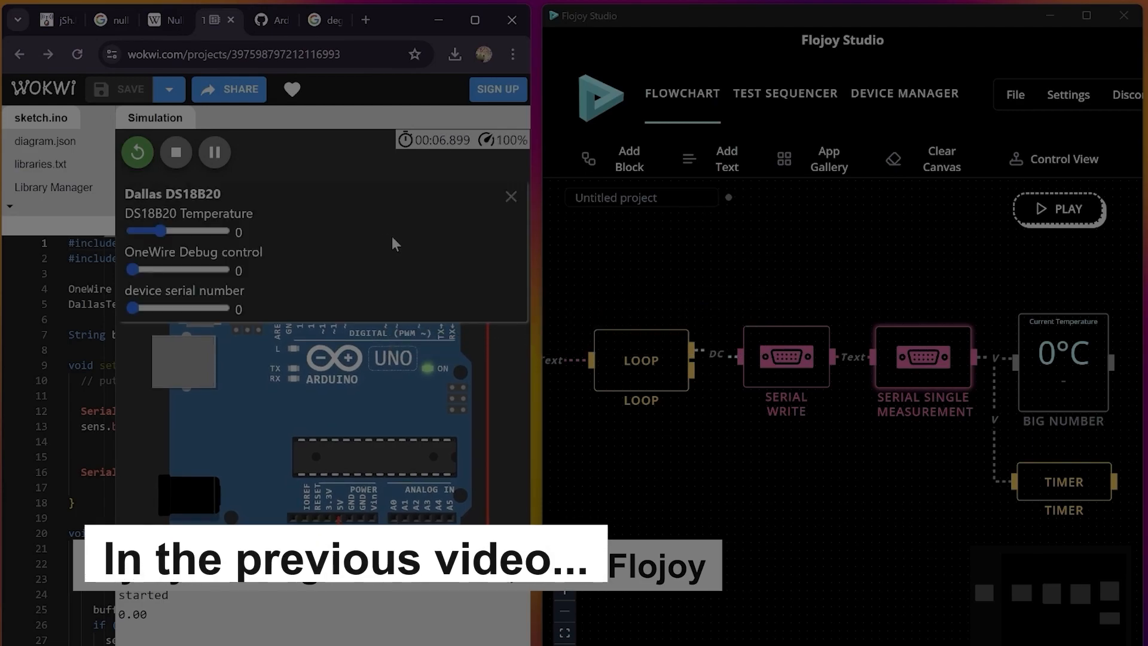
pyautogui.click(1057, 210)
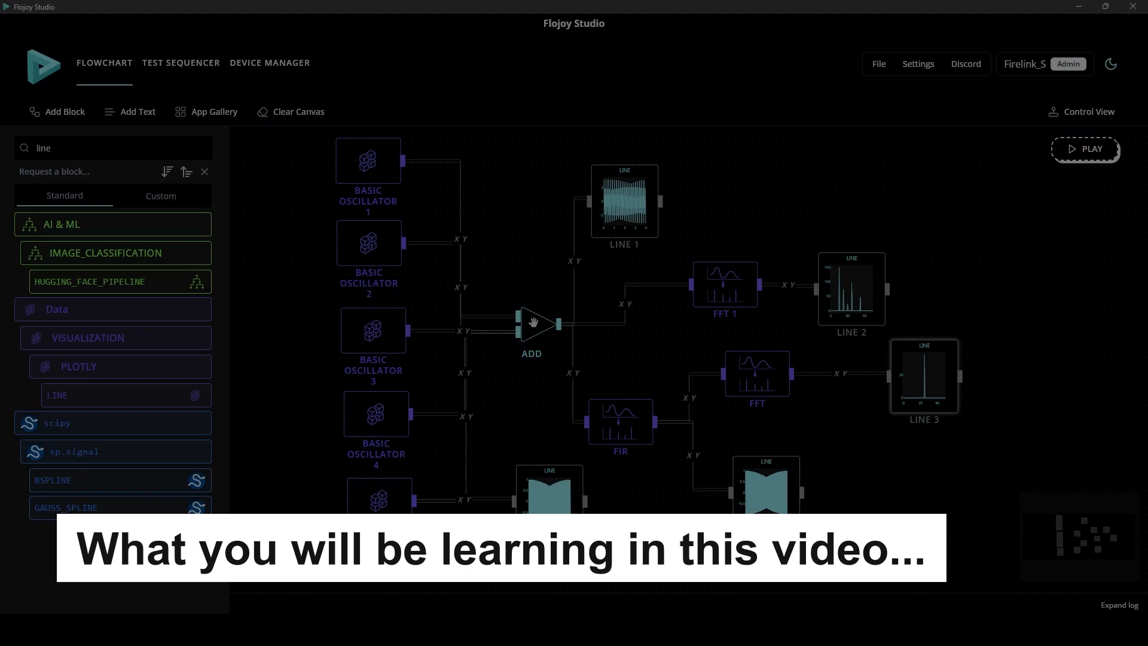
pyautogui.moveTo(534, 323); pyautogui.dragTo(529, 323)
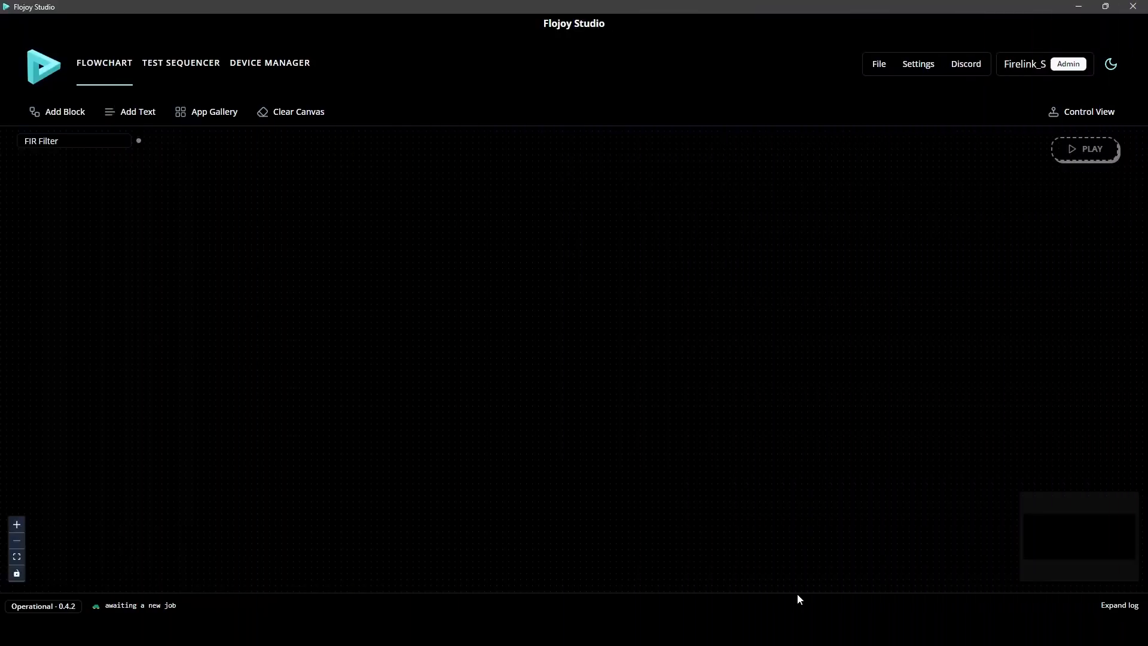
# Search the block library for "basic osci" and add several BASIC_OSCILLATOR blocks to the canvas
pyautogui.click(67, 120)
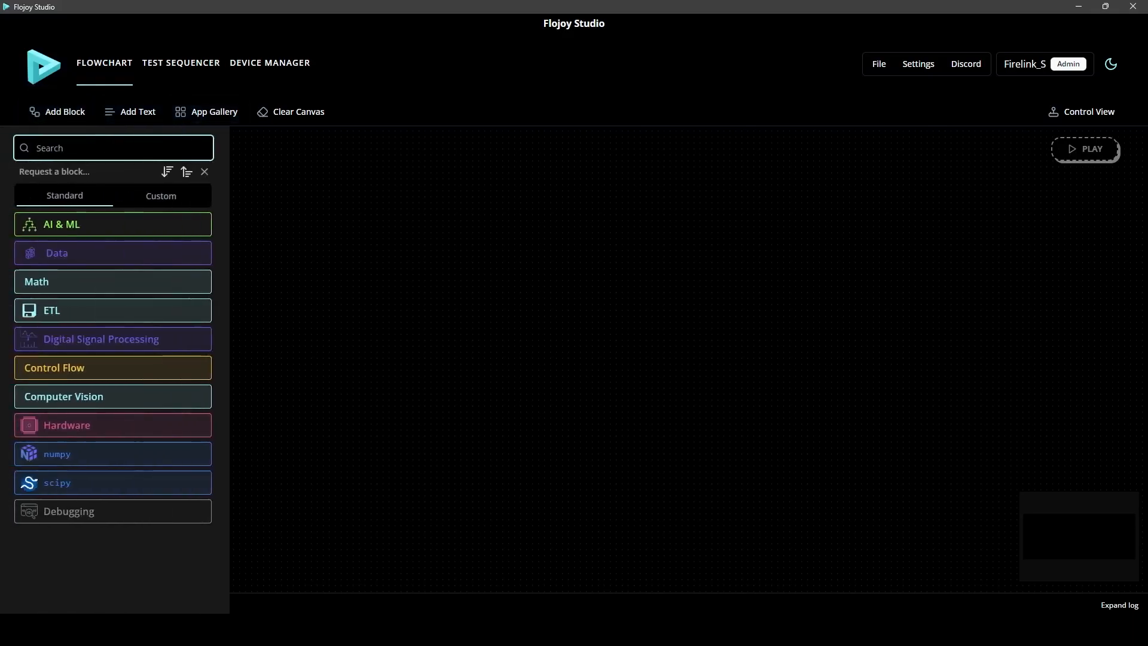
pyautogui.write('basic osci')
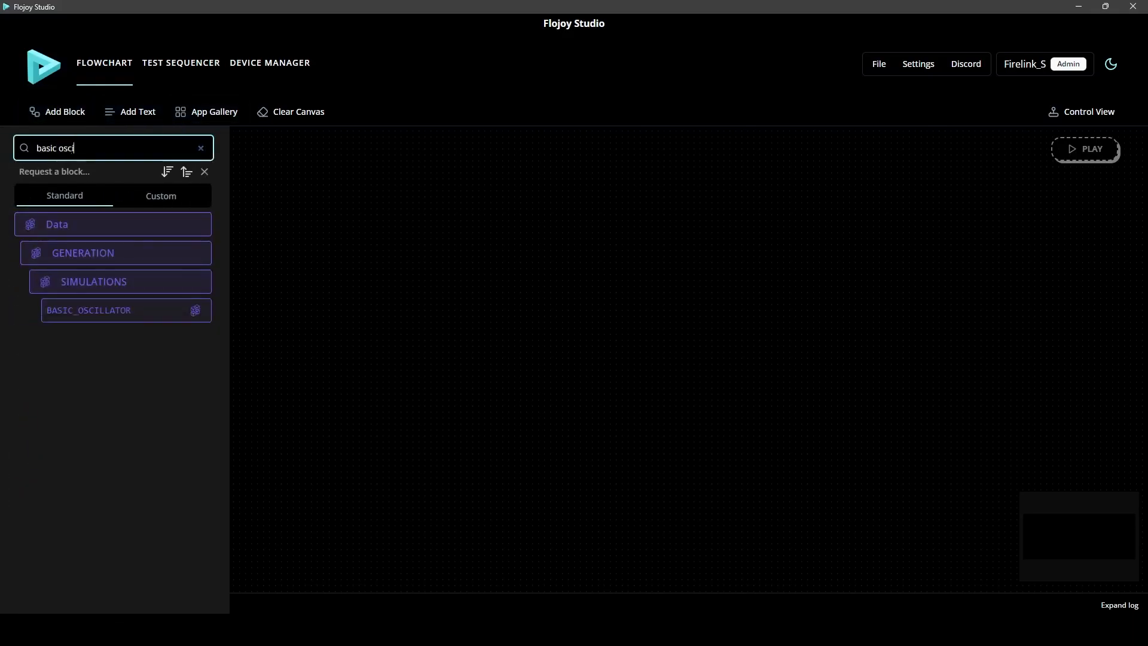
pyautogui.click(186, 316)
pyautogui.click(187, 317)
pyautogui.click(186, 316)
pyautogui.click(187, 317)
pyautogui.click(187, 316)
pyautogui.click(187, 316)
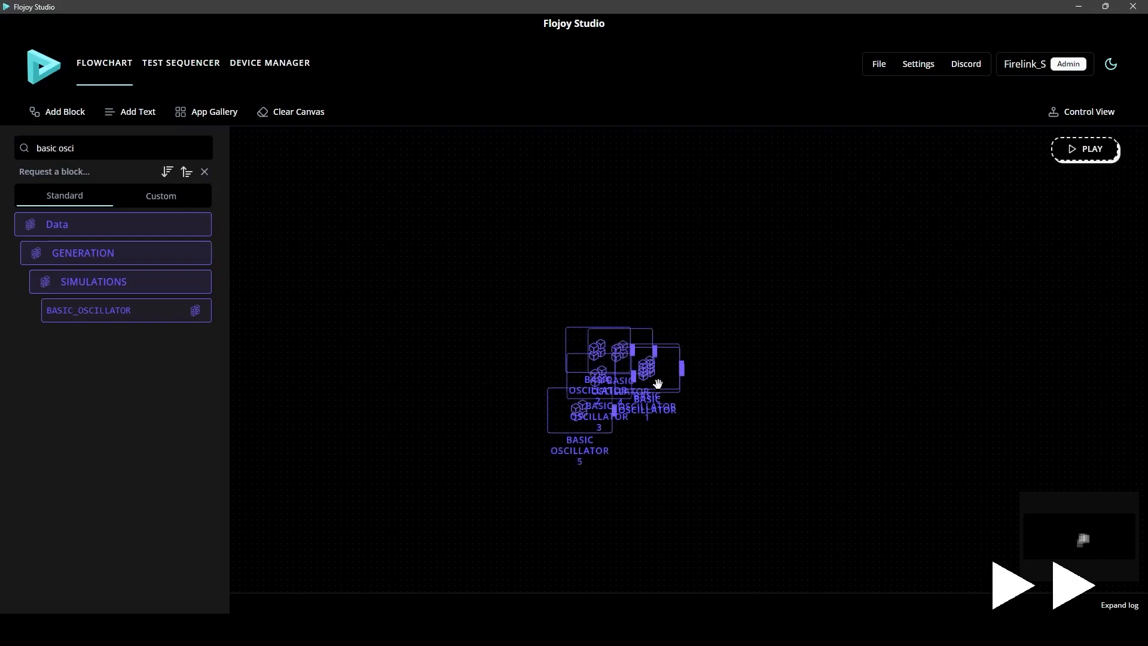
# Spread out the overlapping oscillator blocks, delete the surplus one and arrange the remaining five in a vertical column
pyautogui.moveTo(659, 384); pyautogui.dragTo(519, 309)
pyautogui.moveTo(604, 346); pyautogui.dragTo(497, 442)
pyautogui.moveTo(610, 382); pyautogui.dragTo(429, 405)
pyautogui.moveTo(652, 375); pyautogui.dragTo(664, 377)
pyautogui.press('Delete')
pyautogui.moveTo(511, 308); pyautogui.dragTo(313, 187)
pyautogui.moveTo(604, 359); pyautogui.dragTo(305, 257)
pyautogui.moveTo(398, 417); pyautogui.dragTo(282, 351)
pyautogui.moveTo(509, 449); pyautogui.dragTo(297, 417)
pyautogui.moveTo(577, 432); pyautogui.dragTo(301, 516)
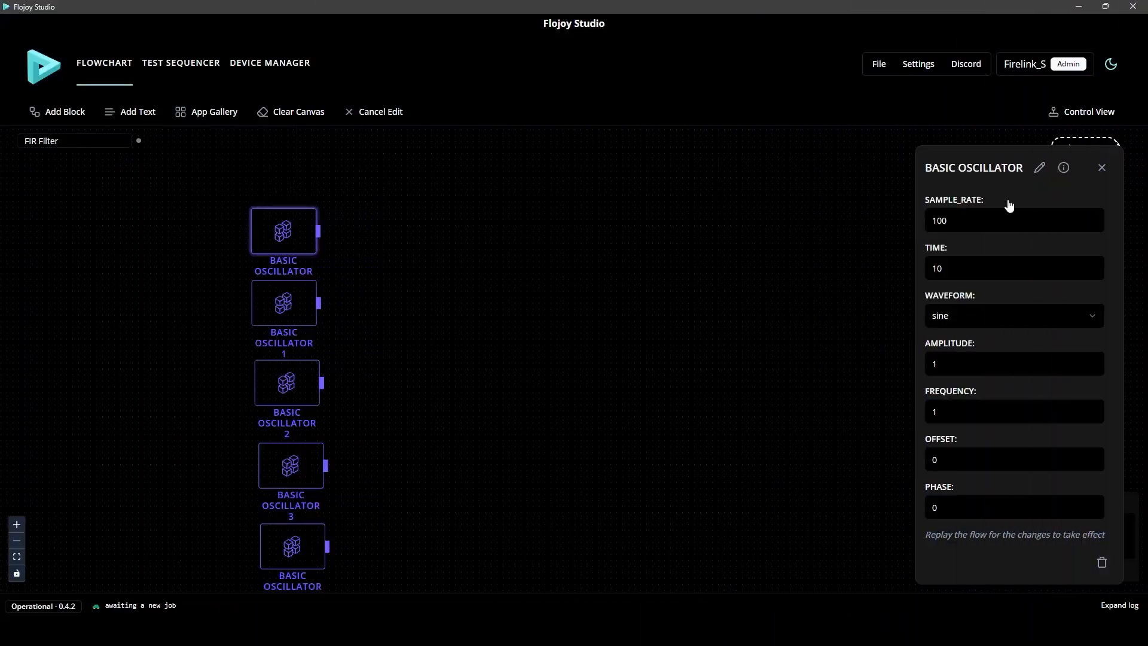
# Set the first BASIC OSCILLATOR's time to 4, amplitude to 1.5 and frequency to 10
pyautogui.click(1004, 269)
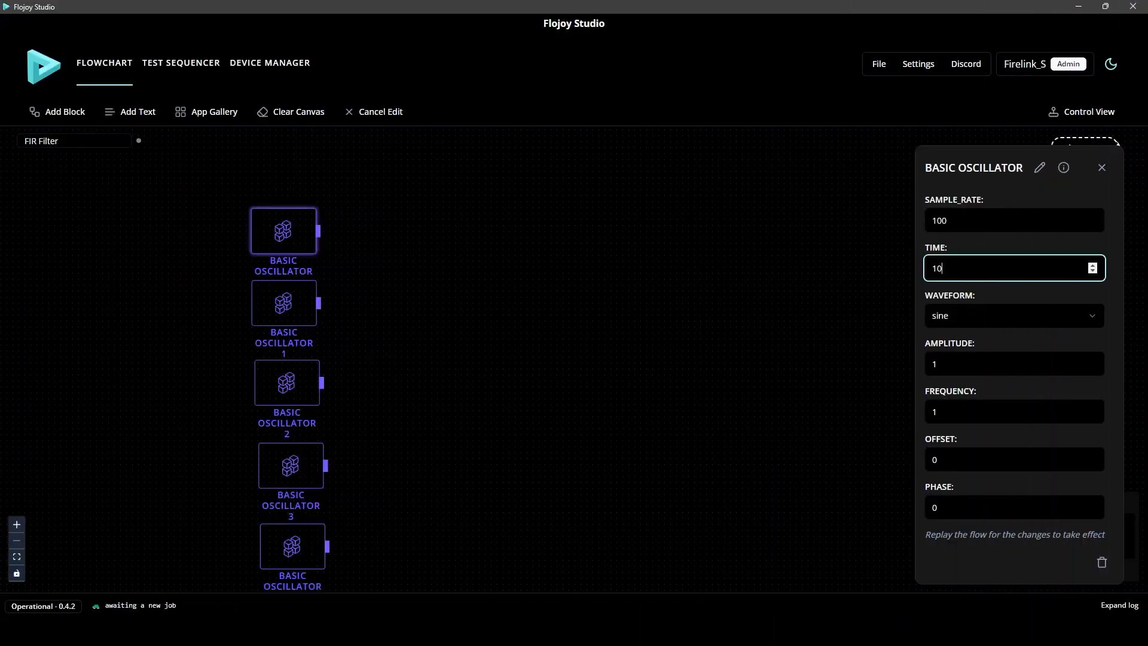
pyautogui.click(976, 361)
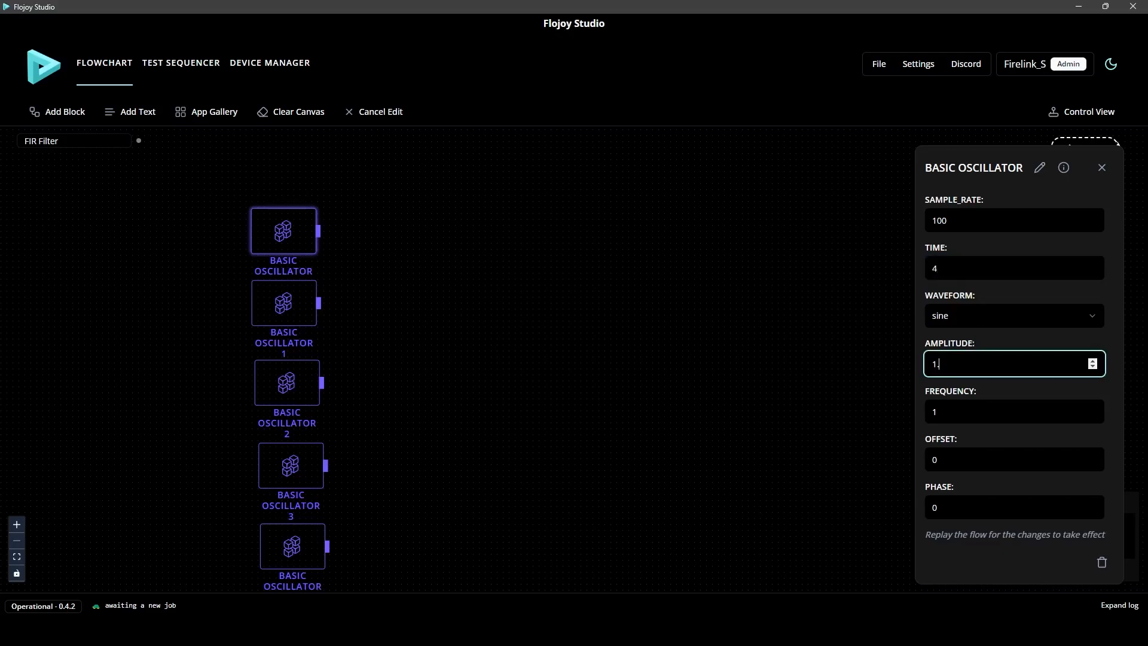
pyautogui.click(977, 412)
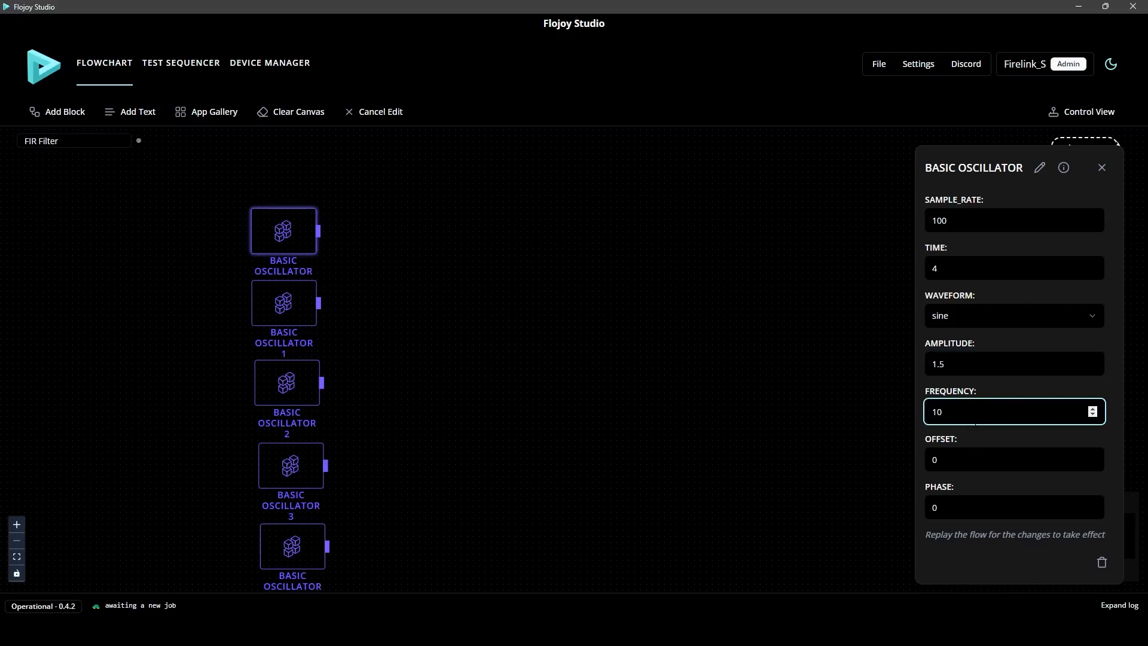
# Set BASIC OSCILLATOR 1's time to 4, amplitude to 0.75 and frequency to 15
pyautogui.click(264, 308)
pyautogui.click(966, 279)
pyautogui.write('4')
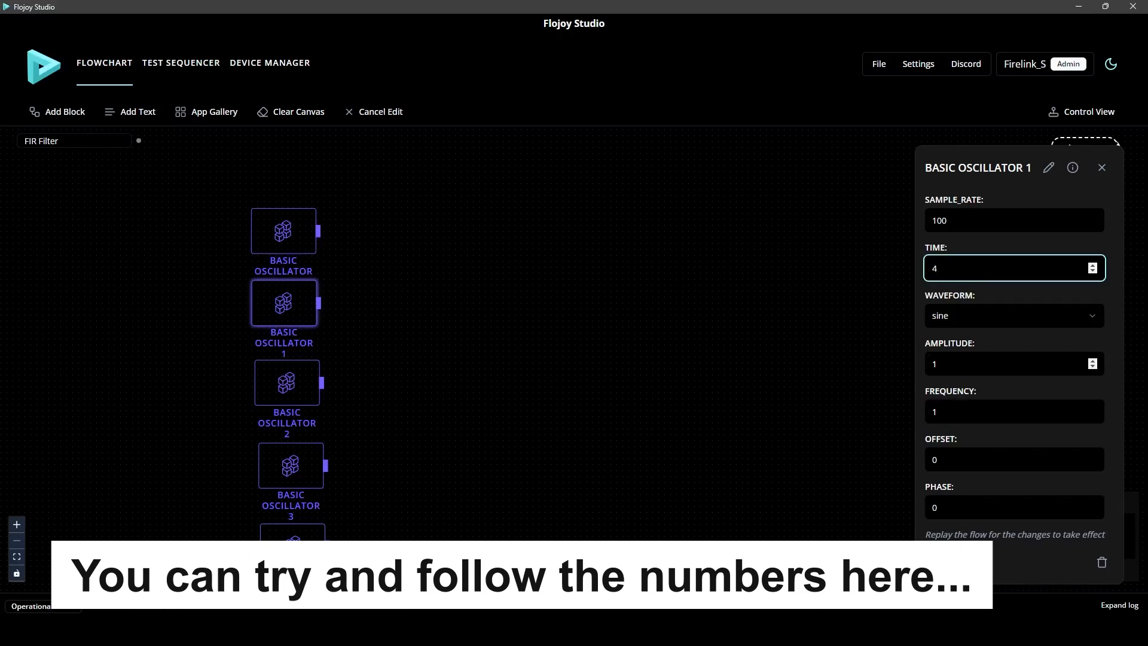
pyautogui.click(966, 365)
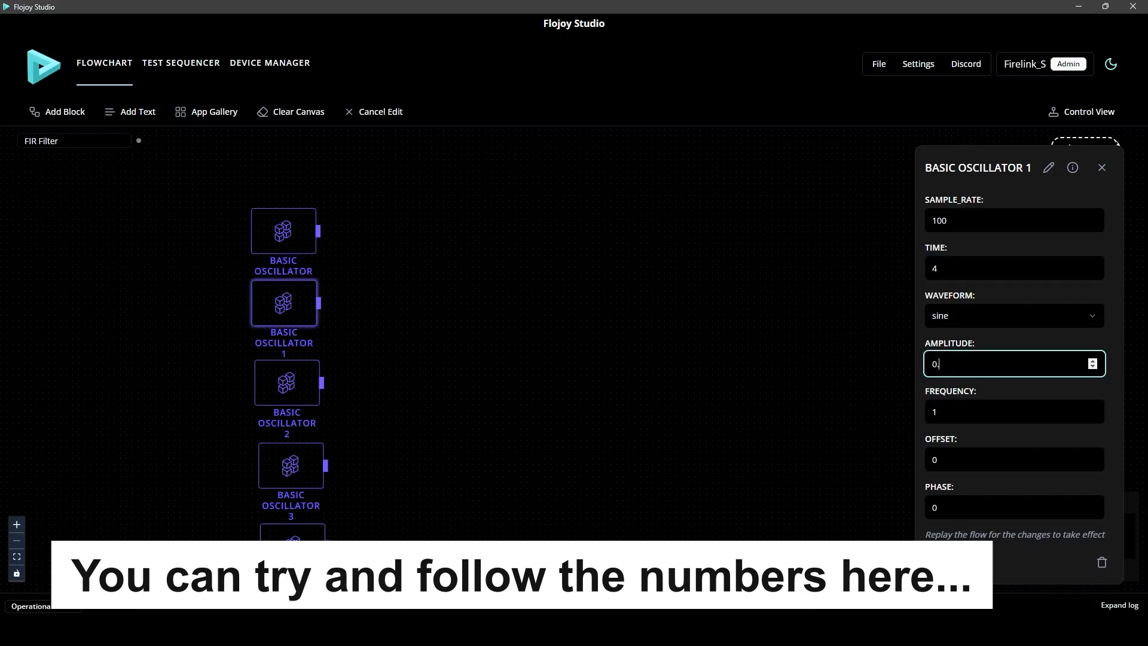
pyautogui.write('0.75')
pyautogui.click(997, 418)
pyautogui.click(506, 386)
# Set BASIC OSCILLATOR 2's time to 4, amplitude to 0.25 and frequency to 20
pyautogui.click(263, 384)
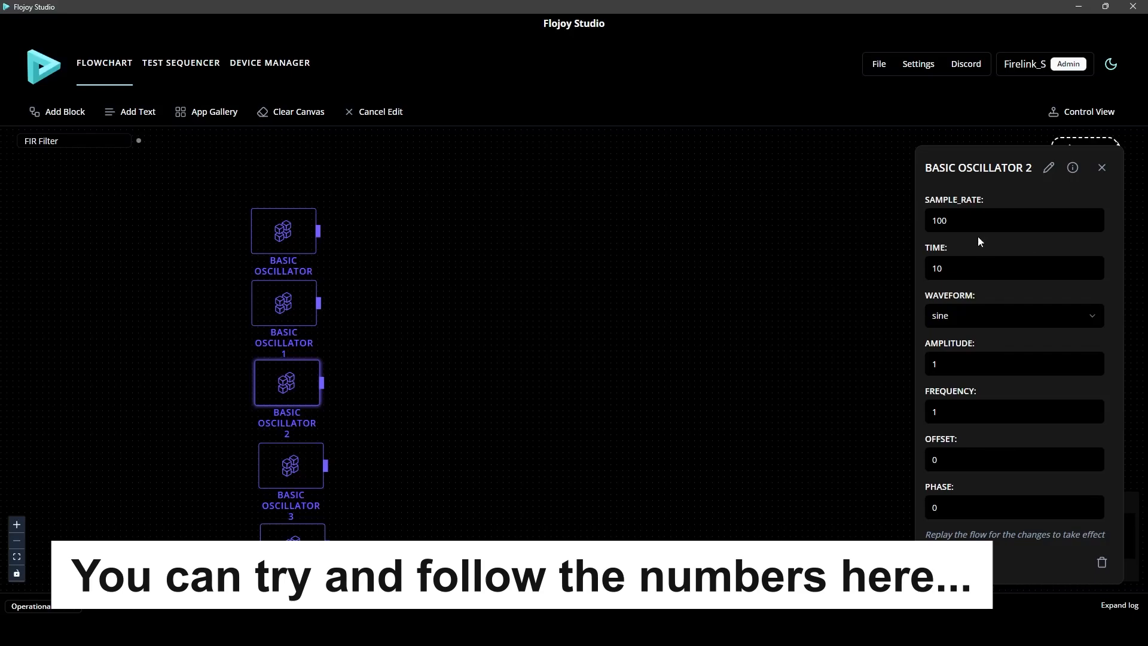
pyautogui.click(981, 268)
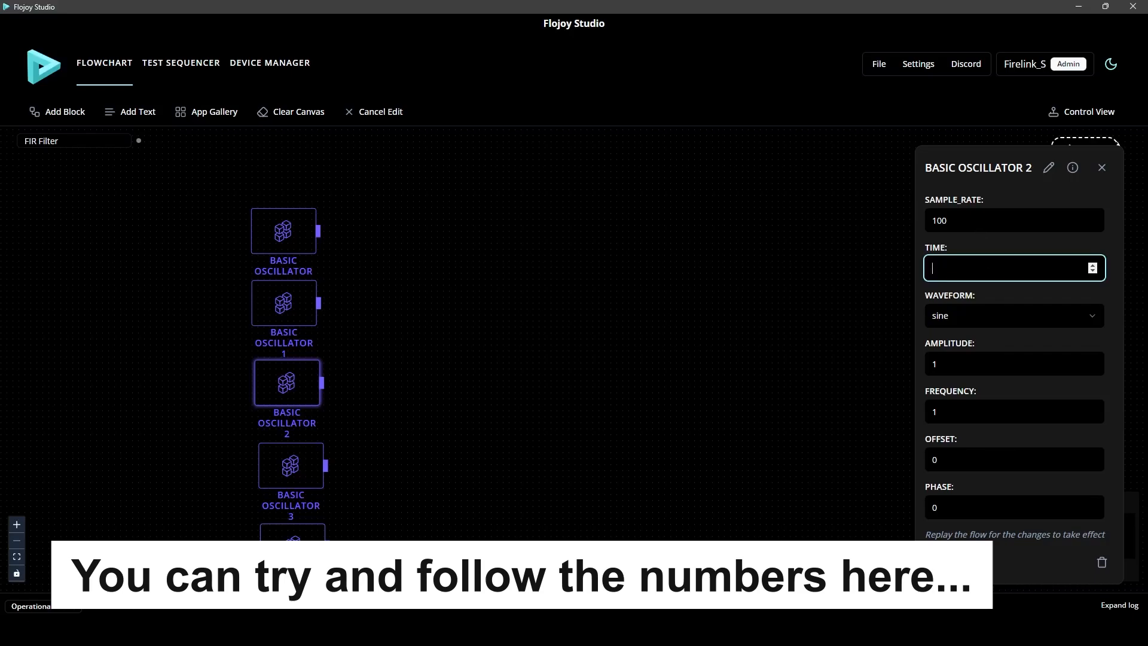
pyautogui.click(1006, 359)
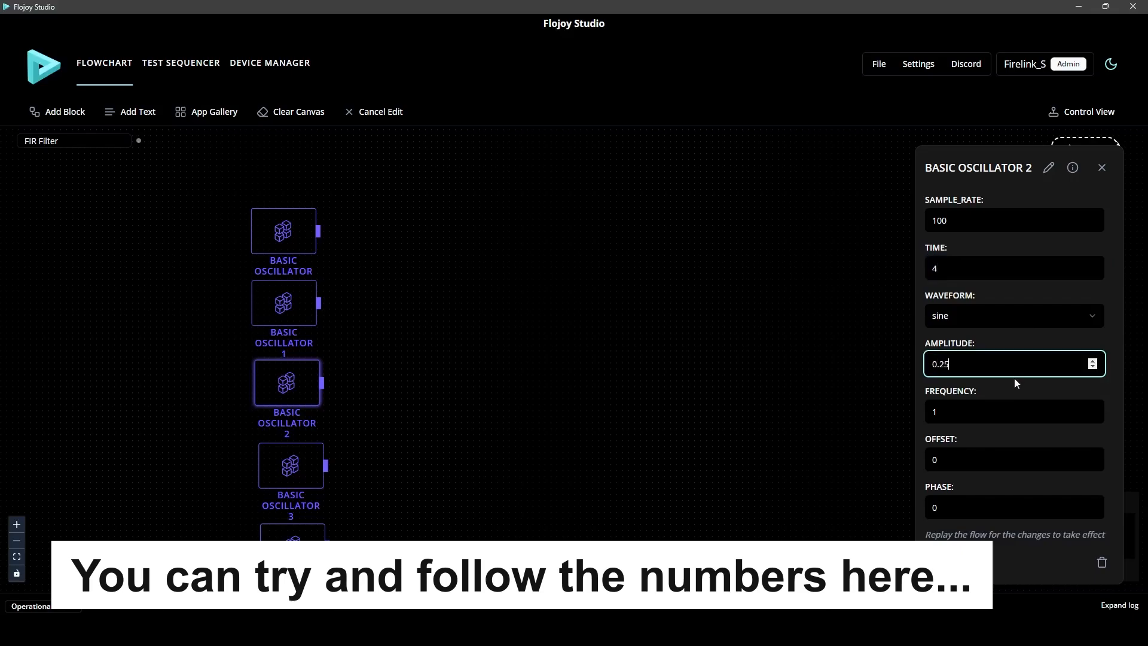
pyautogui.click(1011, 412)
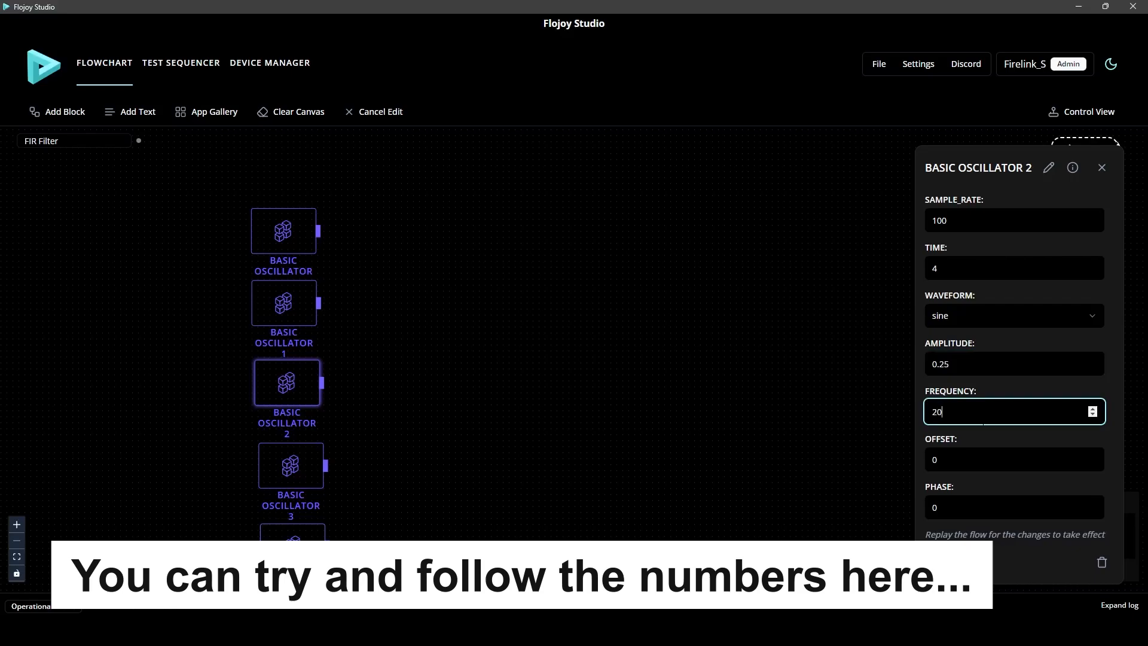
# Set BASIC OSCILLATOR 3's time to 4, amplitude to 0.5 and frequency to 35
pyautogui.click(286, 462)
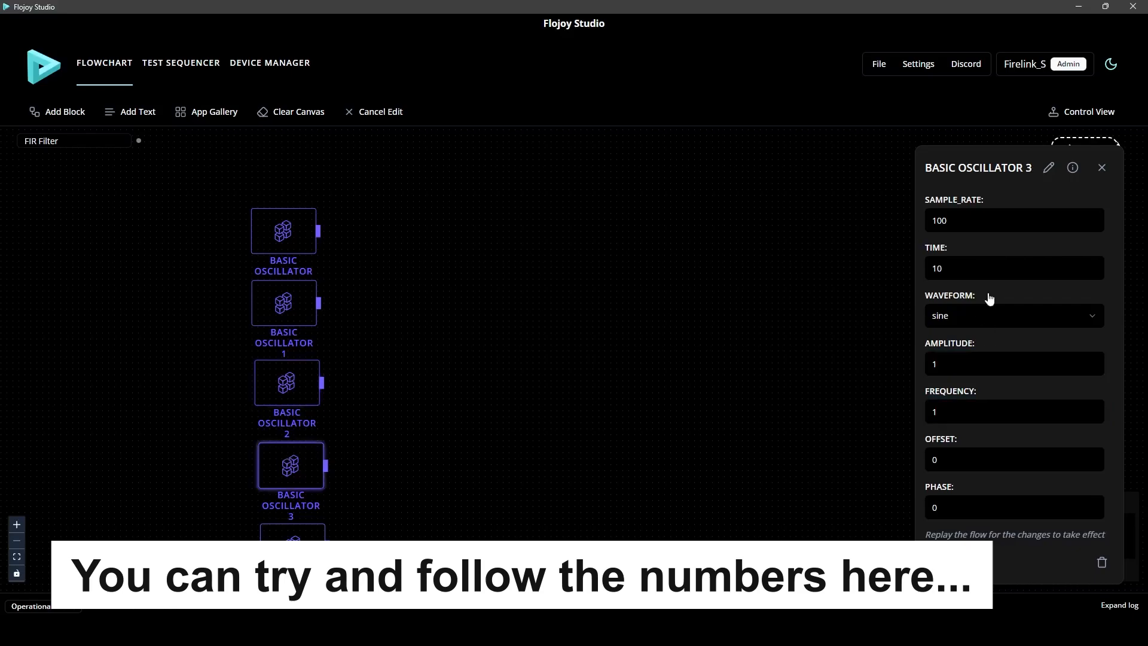
pyautogui.moveTo(986, 270); pyautogui.dragTo(869, 279)
pyautogui.write('5')
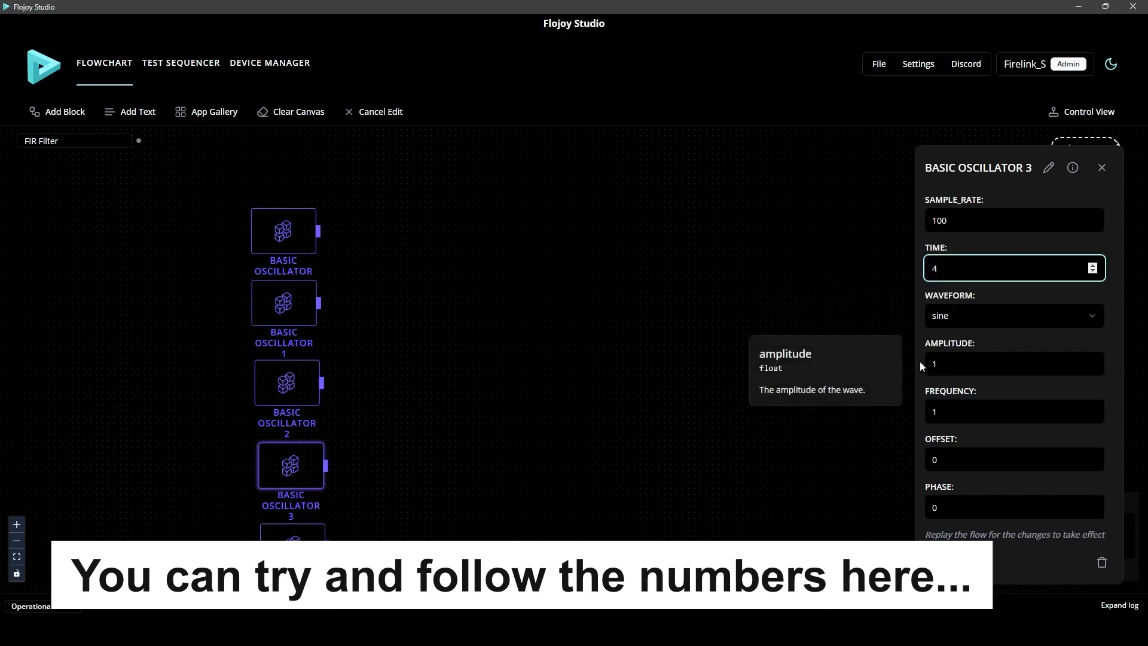
pyautogui.click(945, 363)
pyautogui.press('BackSpace')
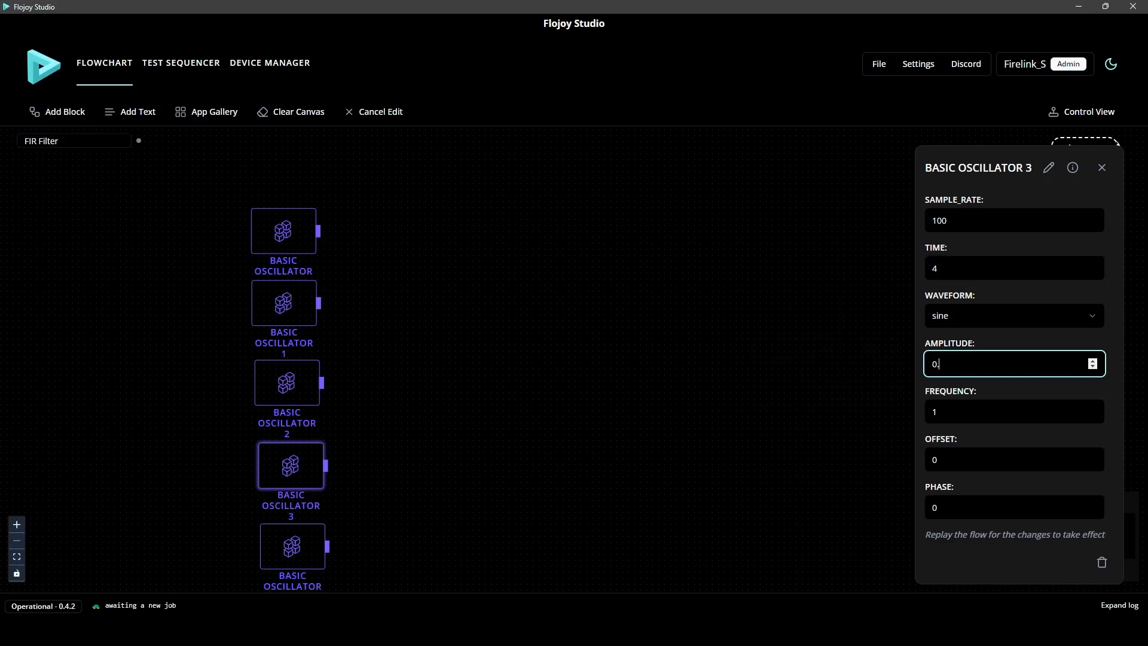
pyautogui.click(951, 412)
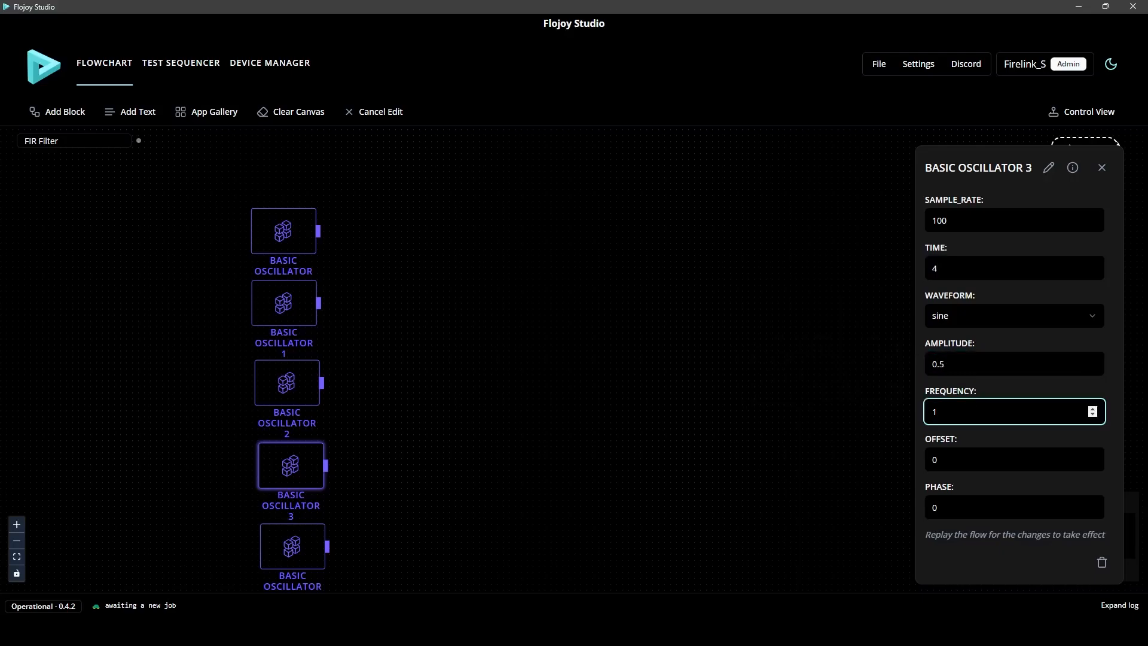
pyautogui.write('35')
# Set BASIC OSCILLATOR 4's frequency to 25 and time to 4
pyautogui.click(293, 532)
pyautogui.click(950, 410)
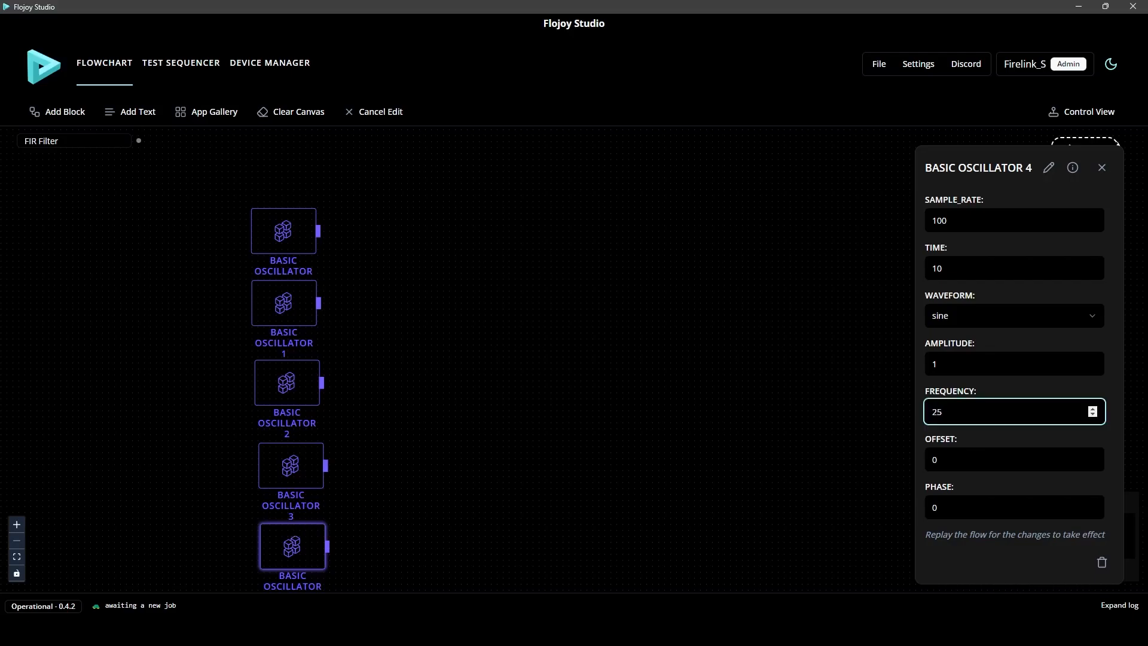
pyautogui.click(975, 268)
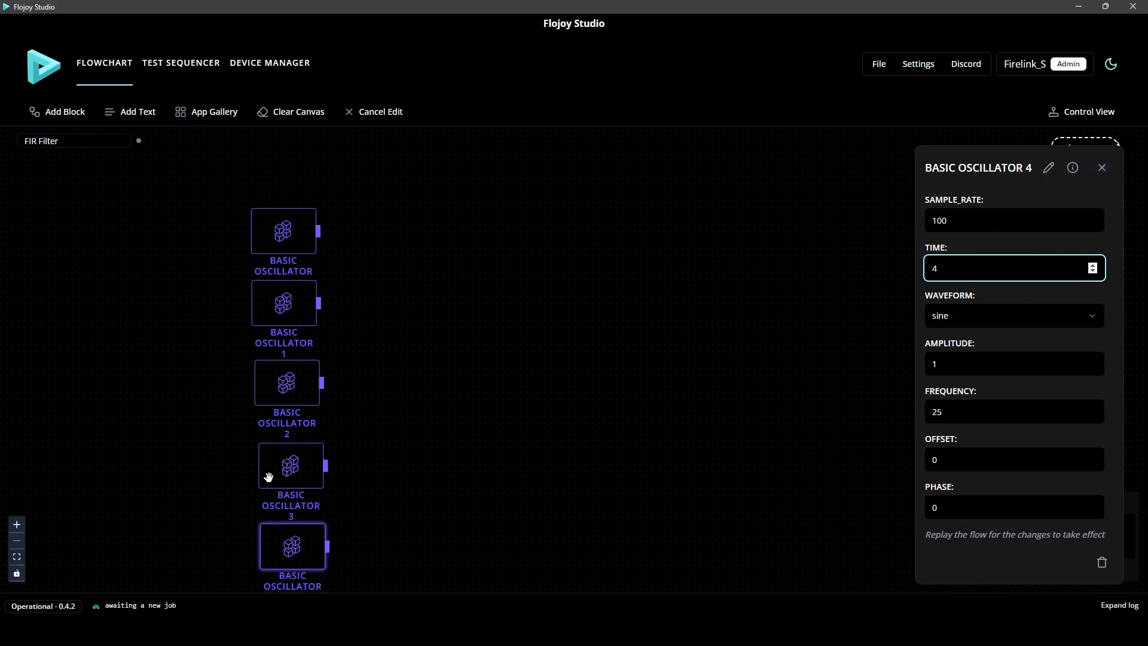
# Review the parameters of the other oscillator blocks one by one and close the parameter view
pyautogui.moveTo(386, 508); pyautogui.dragTo(406, 494)
pyautogui.click(293, 455)
pyautogui.click(304, 372)
pyautogui.click(302, 290)
pyautogui.click(296, 231)
pyautogui.click(314, 283)
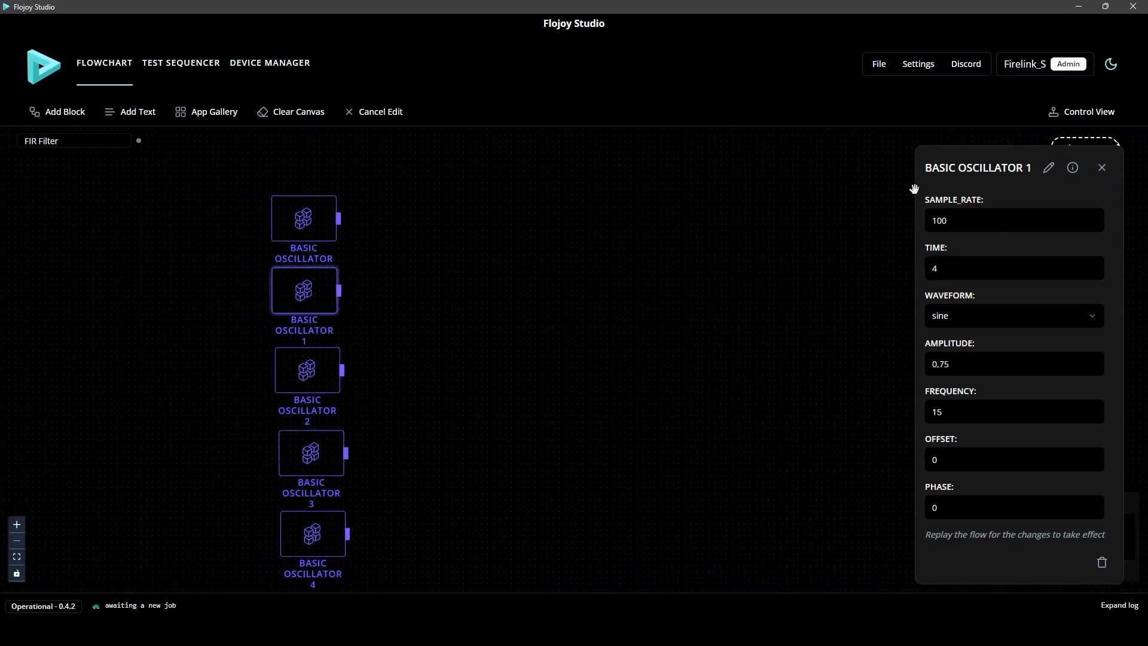
pyautogui.click(1103, 168)
# Add an arithmetic ADD block and place it beside the middle of the oscillator column
pyautogui.click(71, 113)
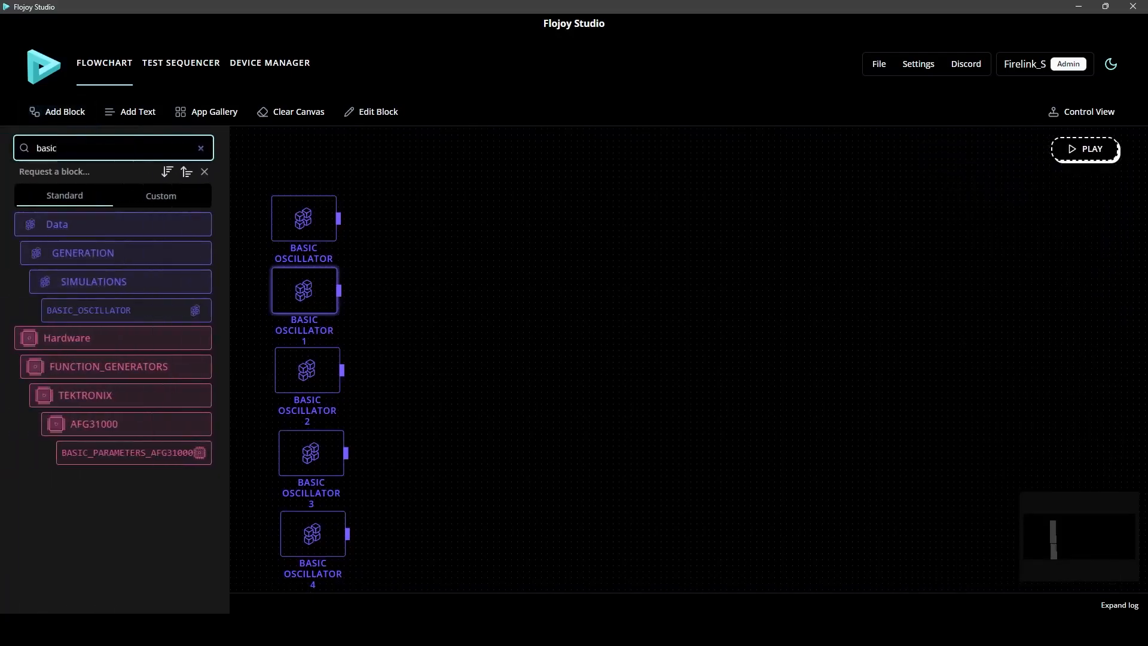
pyautogui.hotkey('ctrl', 'a')
pyautogui.write('add')
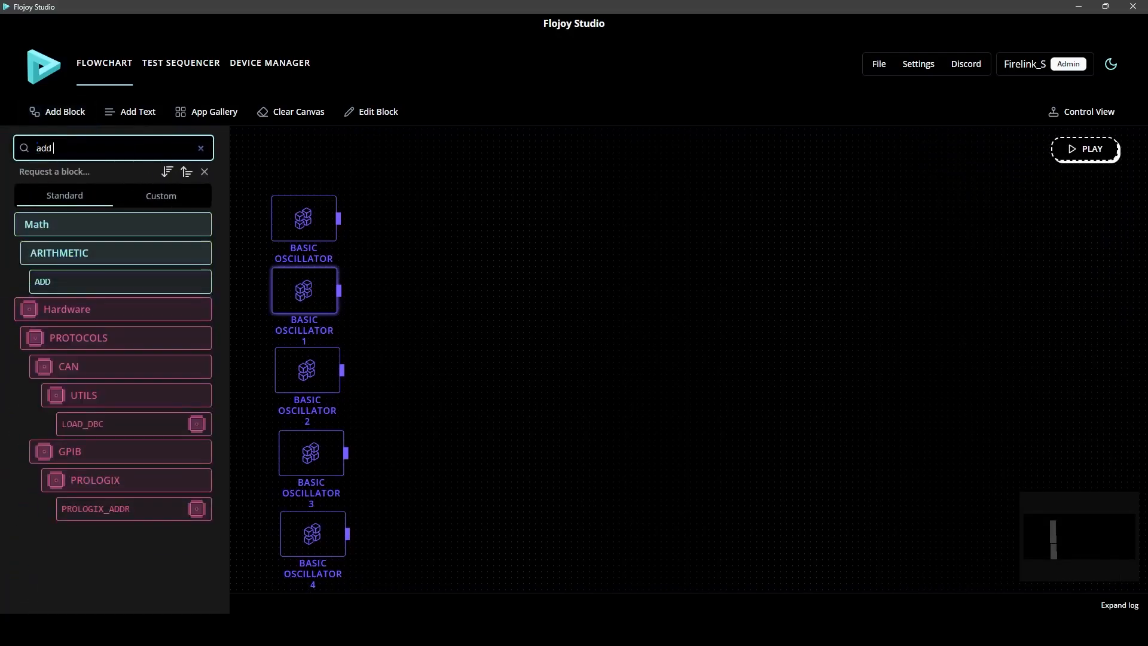
pyautogui.click(138, 281)
pyautogui.moveTo(579, 378); pyautogui.dragTo(443, 382)
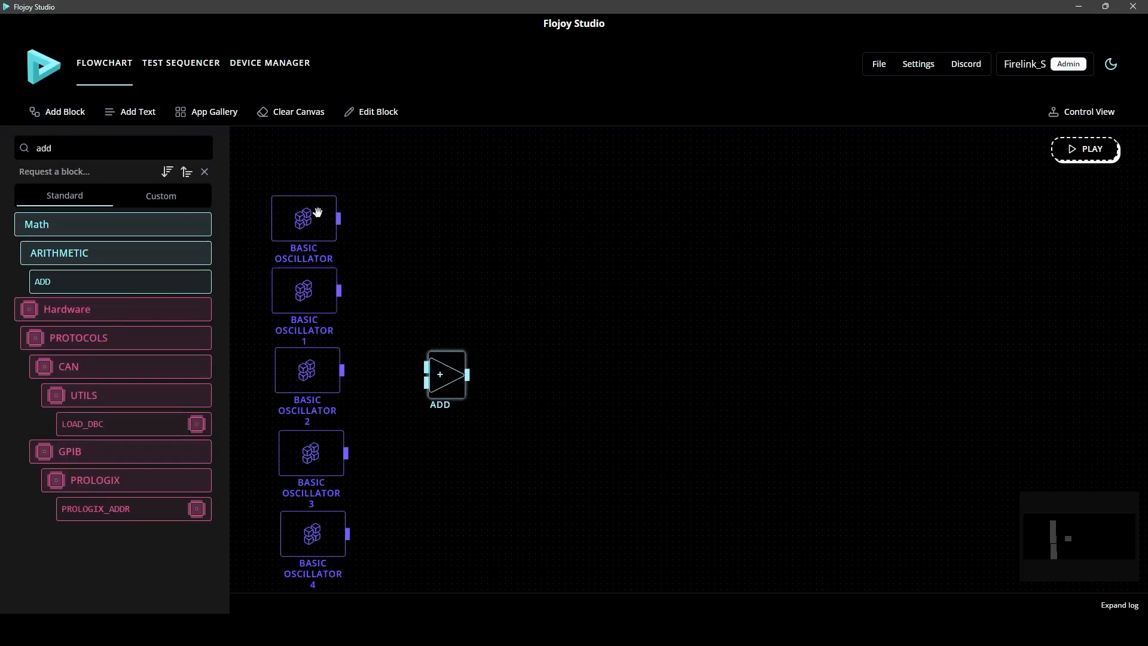
# Connect the first oscillator to the ADD block's upper input and the other four oscillators to its lower input
pyautogui.moveTo(338, 218); pyautogui.dragTo(427, 366)
pyautogui.moveTo(339, 290); pyautogui.dragTo(427, 382)
pyautogui.moveTo(342, 370); pyautogui.dragTo(427, 383)
pyautogui.moveTo(346, 453); pyautogui.dragTo(430, 381)
pyautogui.moveTo(347, 533); pyautogui.dragTo(427, 382)
pyautogui.moveTo(495, 439); pyautogui.dragTo(500, 423)
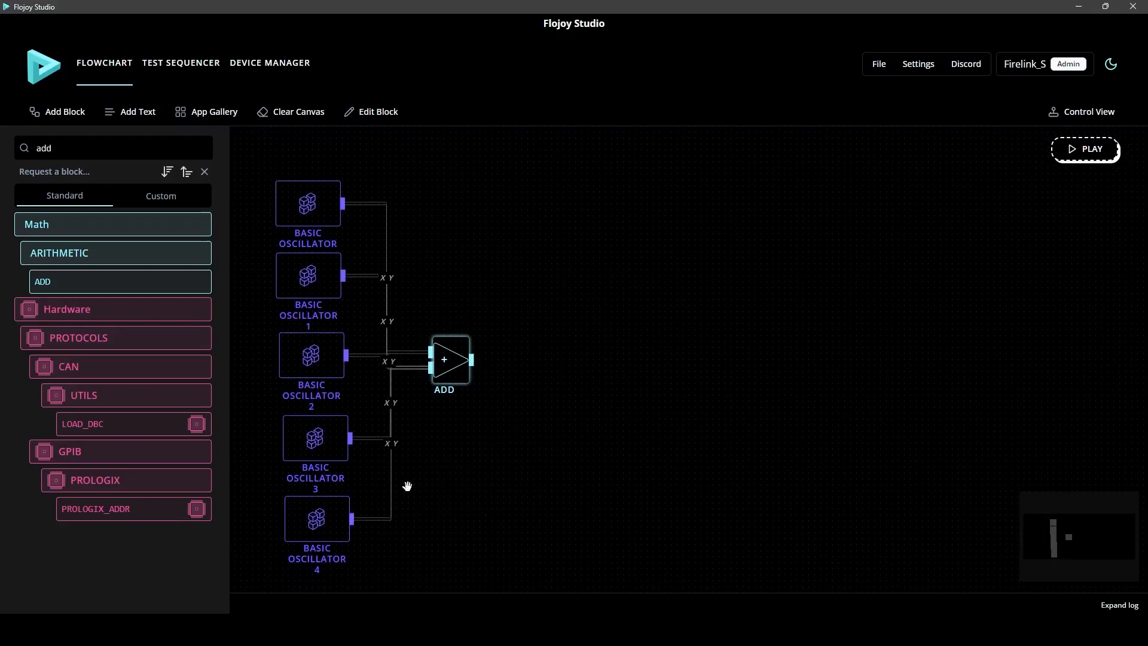
# Add a Plotly LINE block beside BASIC OSCILLATOR 4 and connect that oscillator's output to it
pyautogui.click(88, 156)
pyautogui.hotkey('ctrl', 'a')
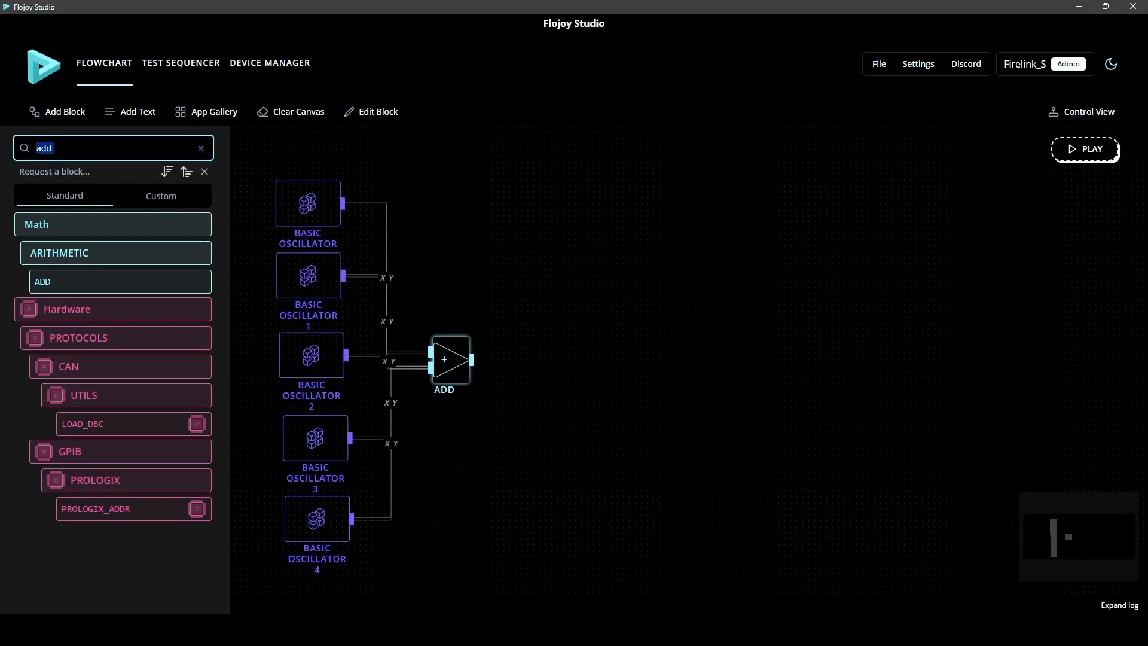
pyautogui.press('BackSpace')
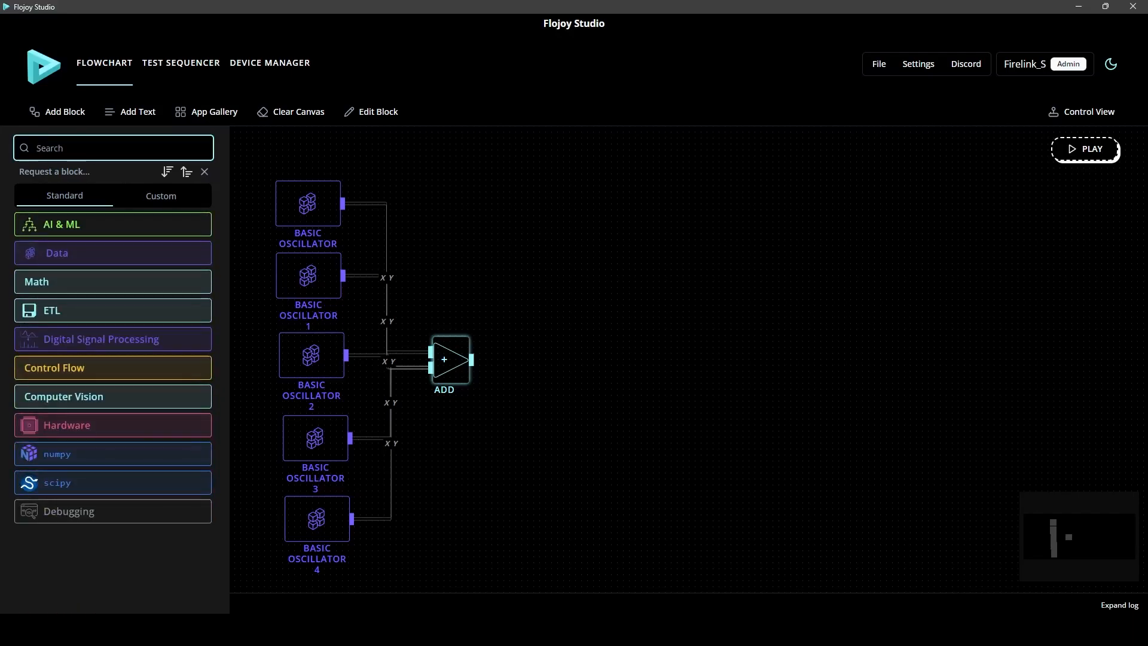
pyautogui.write('line')
pyautogui.click(129, 396)
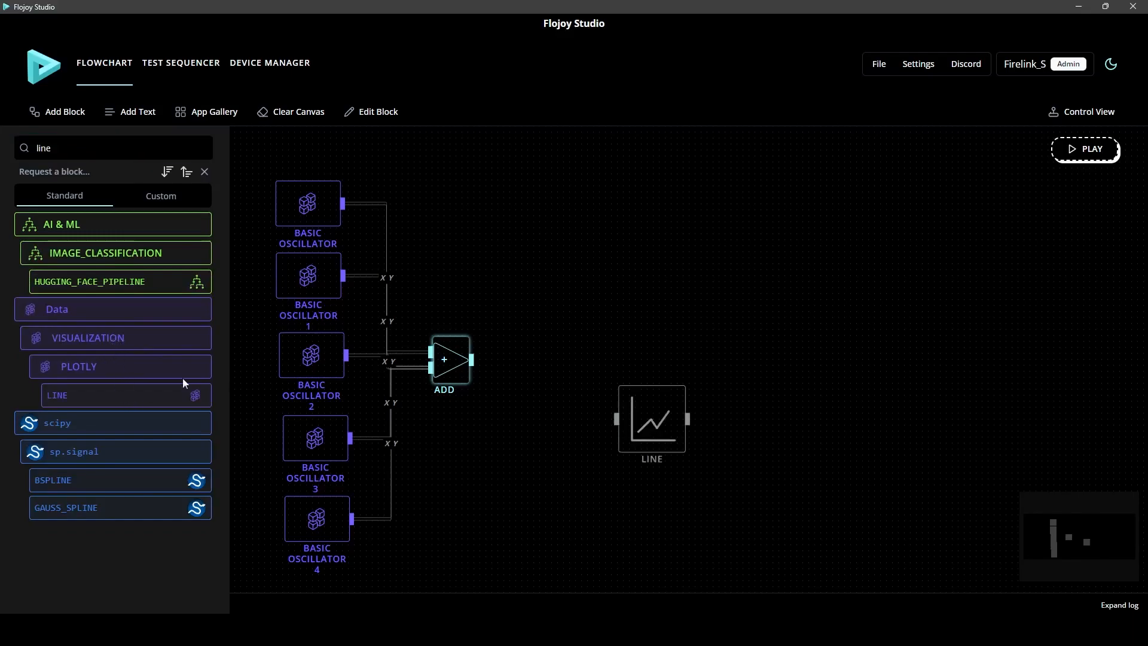
pyautogui.moveTo(669, 432); pyautogui.dragTo(470, 534)
pyautogui.moveTo(357, 522); pyautogui.dragTo(426, 520)
pyautogui.click(486, 433)
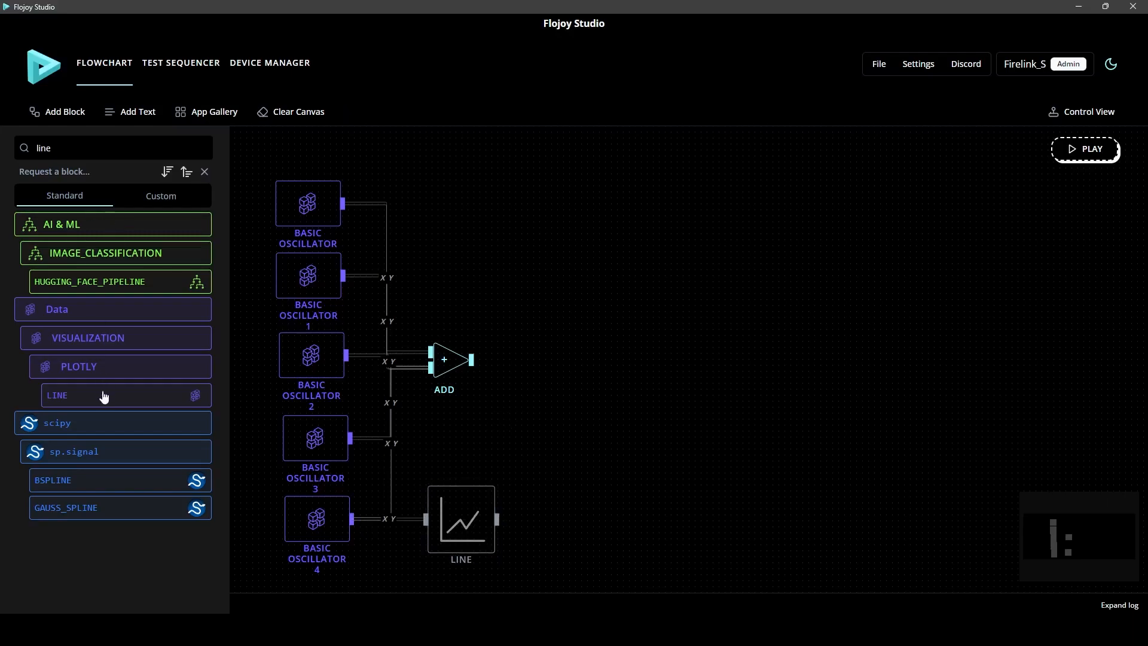
# Add a Digital Signal Processing FIR block and place it to the lower right of the ADD block
pyautogui.moveTo(81, 149); pyautogui.dragTo(6, 165)
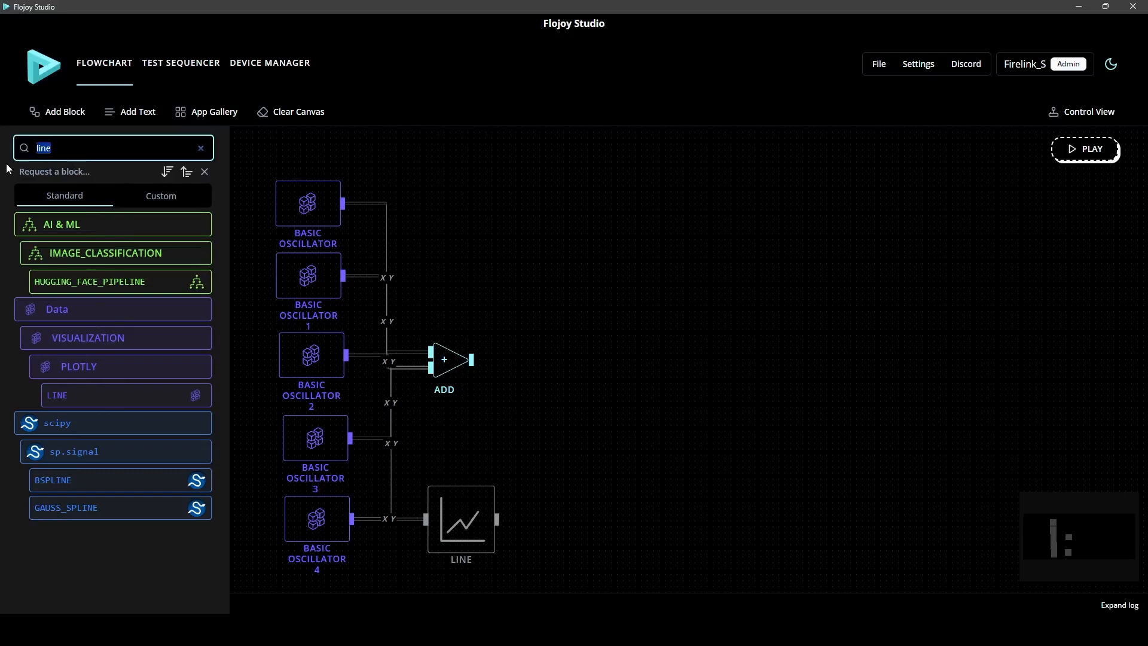
pyautogui.write('fir')
pyautogui.click(101, 261)
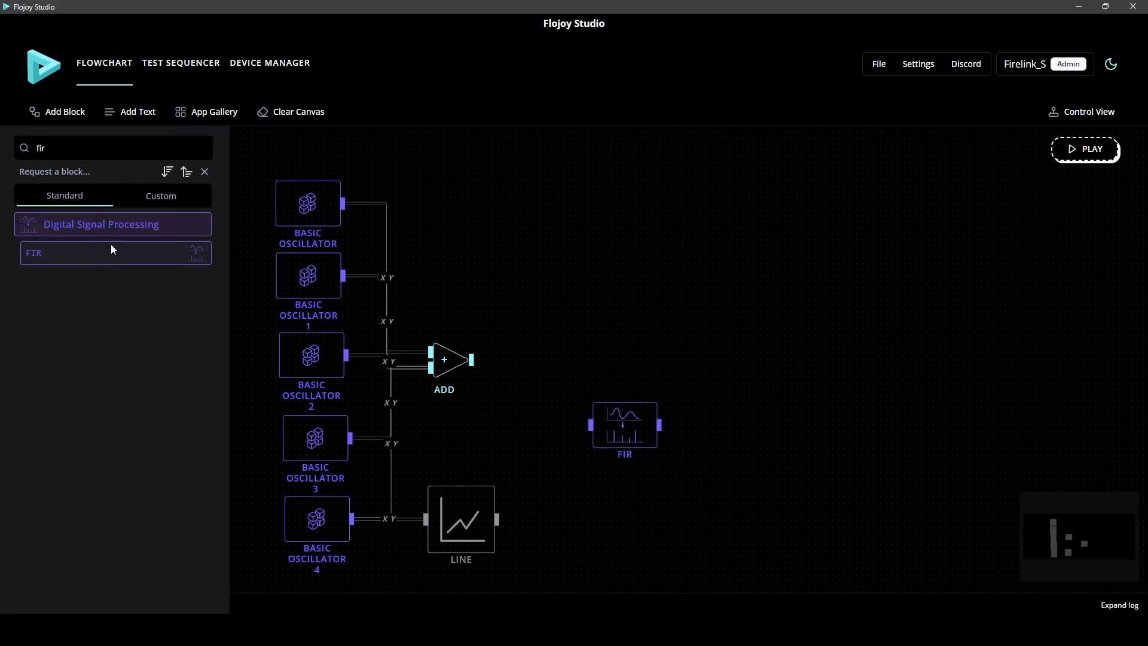
pyautogui.moveTo(624, 438); pyautogui.dragTo(576, 442)
pyautogui.click(540, 387)
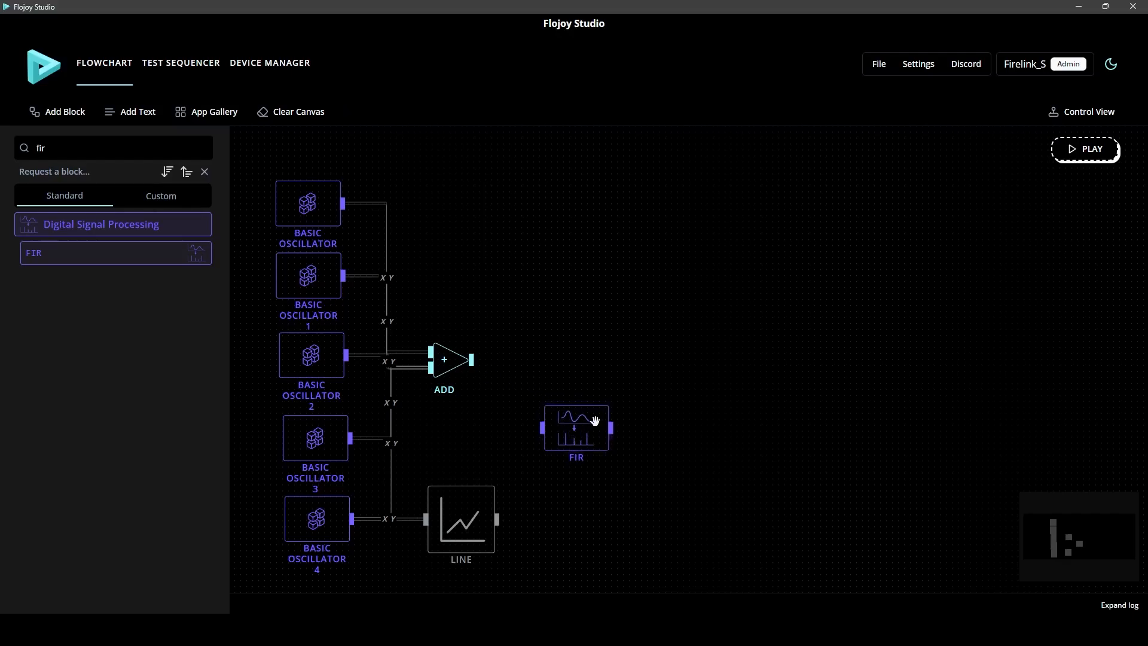
# Configure the FIR block as a bandpass filter with low cutoff 23, high cutoff 28 and 80 taps
pyautogui.rightClick(595, 420)
pyautogui.click(611, 425)
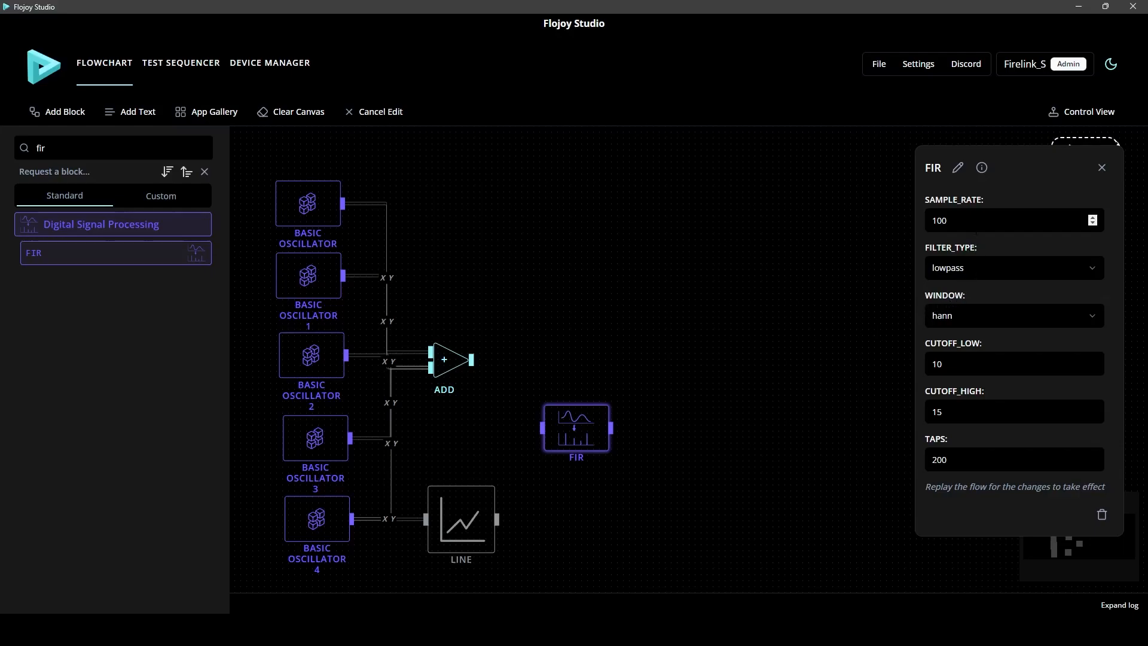
pyautogui.click(1060, 272)
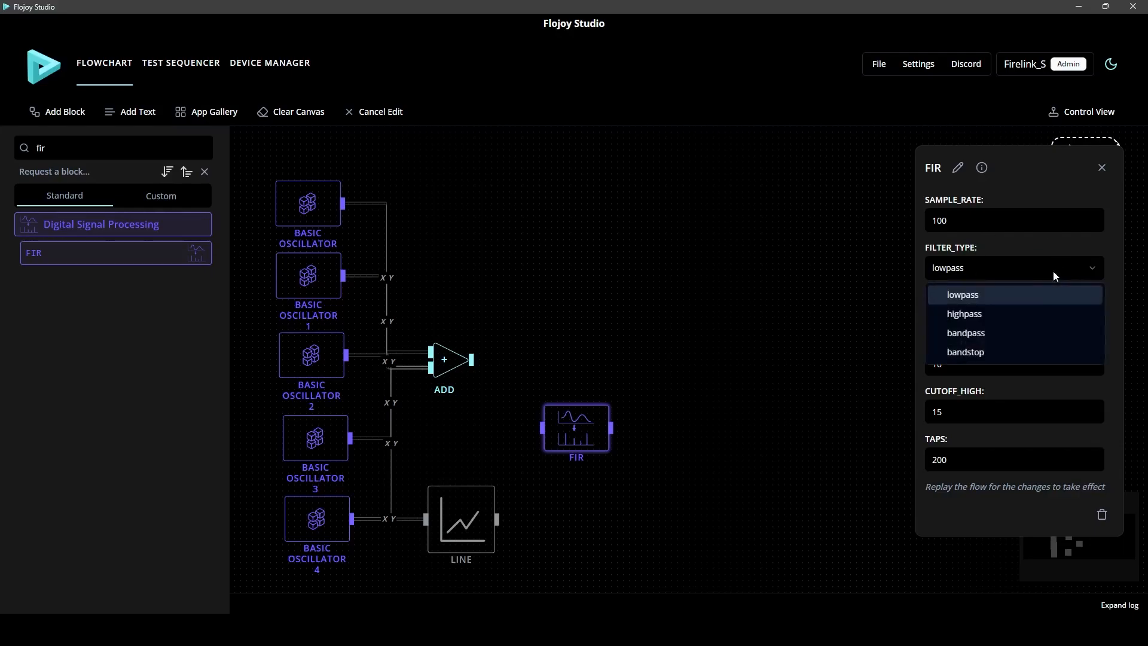
pyautogui.click(1013, 331)
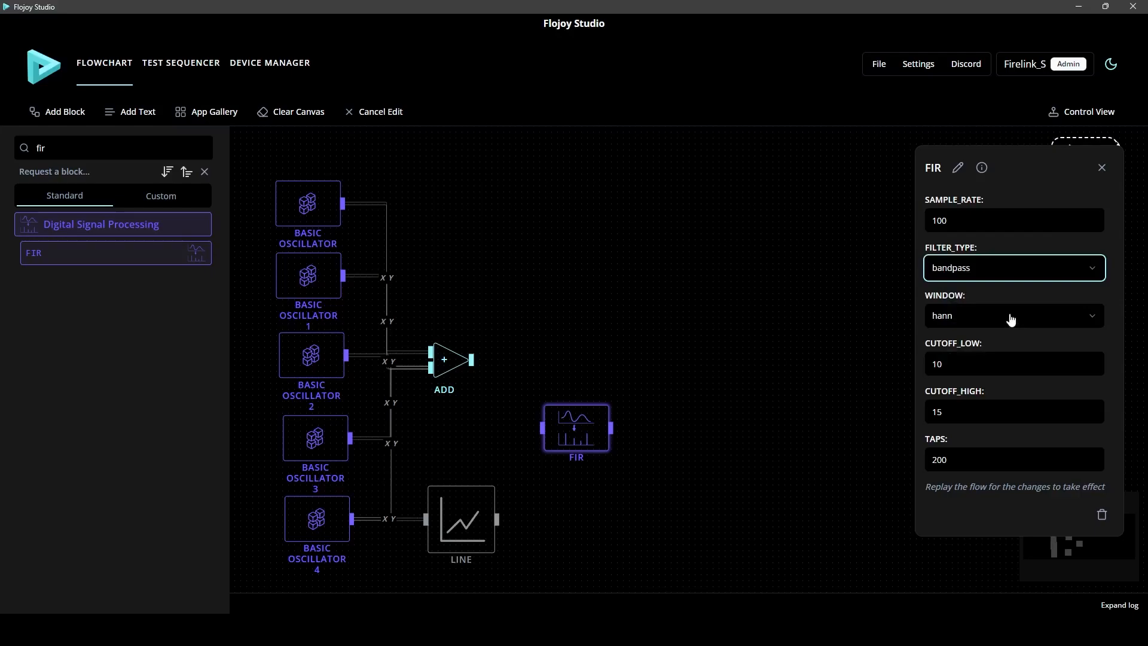
pyautogui.doubleClick(1019, 358)
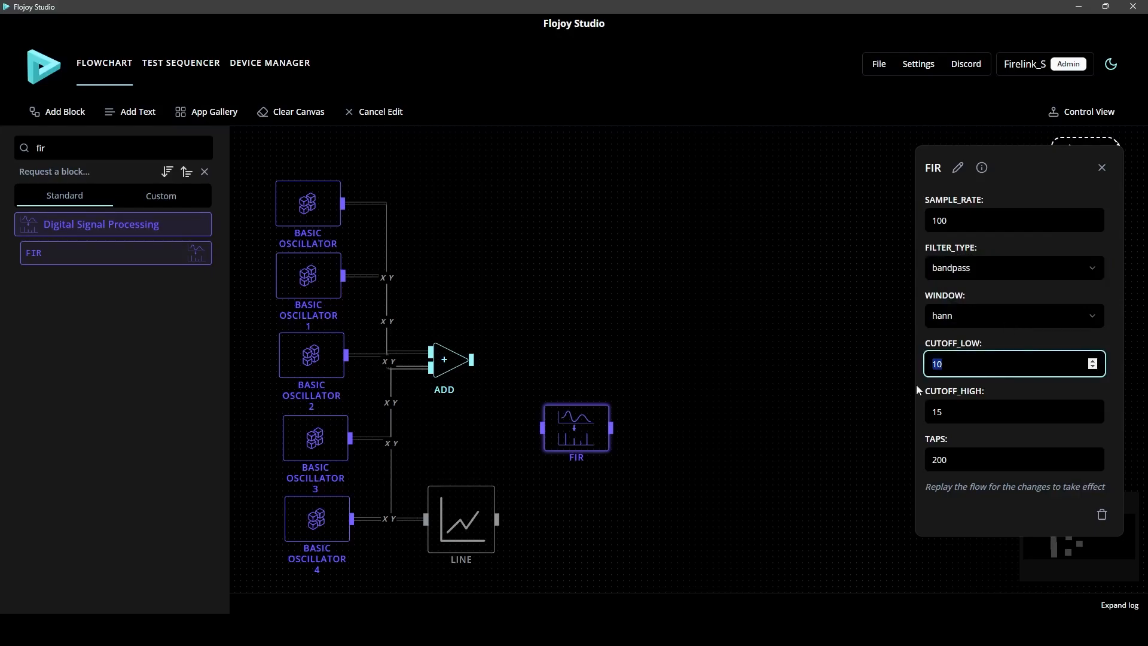
pyautogui.write('23')
pyautogui.moveTo(949, 413); pyautogui.dragTo(921, 422)
pyautogui.write('28')
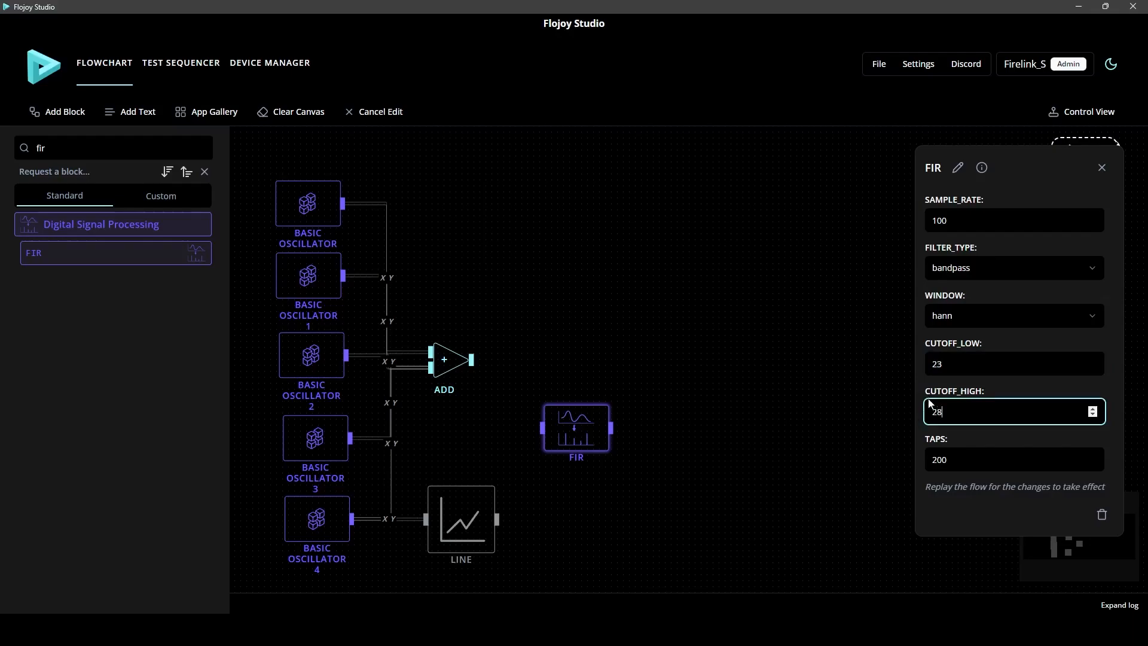
pyautogui.press('Tab')
pyautogui.write('80')
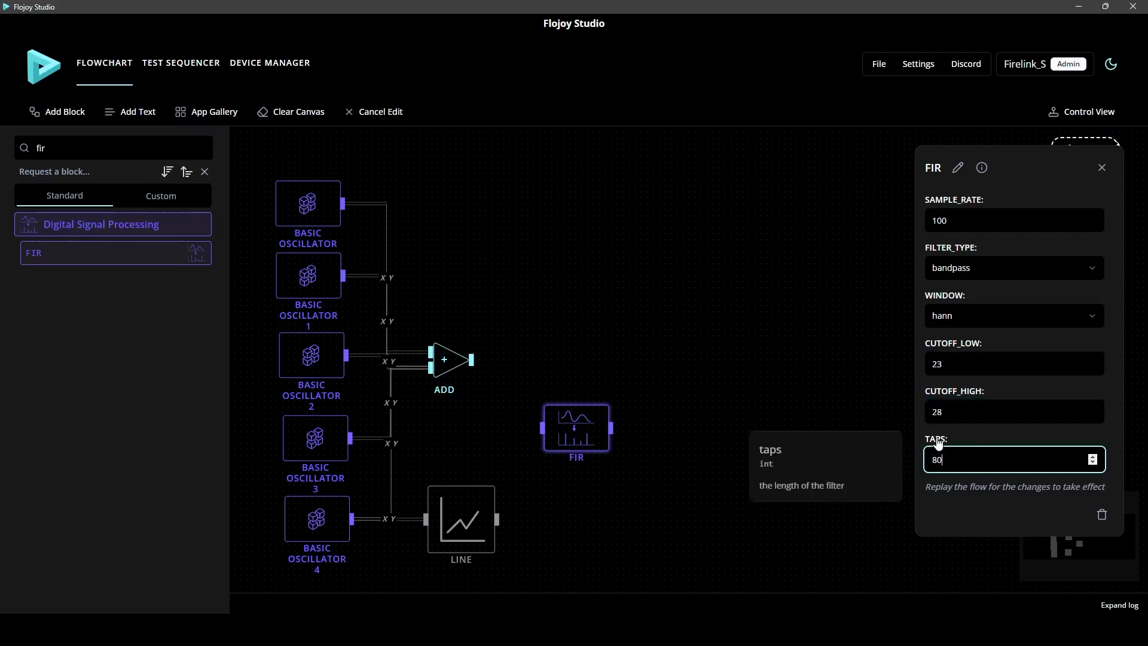
pyautogui.click(850, 396)
# Connect the ADD output to the FIR block and add two Digital Signal Processing FFT blocks
pyautogui.moveTo(476, 365); pyautogui.dragTo(539, 426)
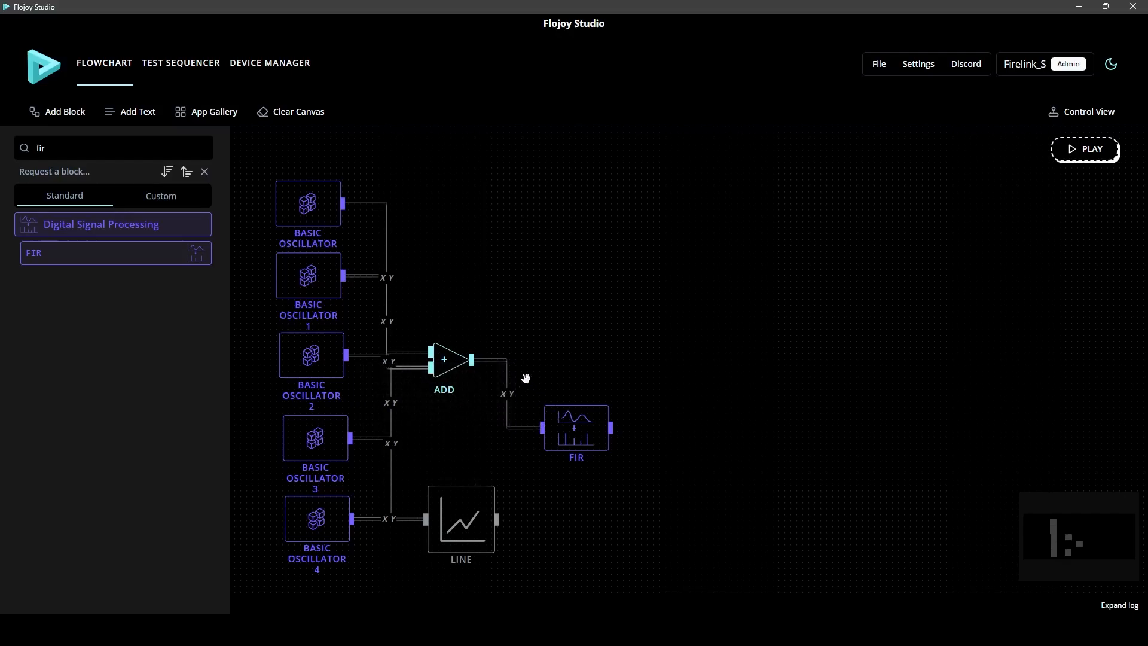
pyautogui.doubleClick(40, 148)
pyautogui.write('fft')
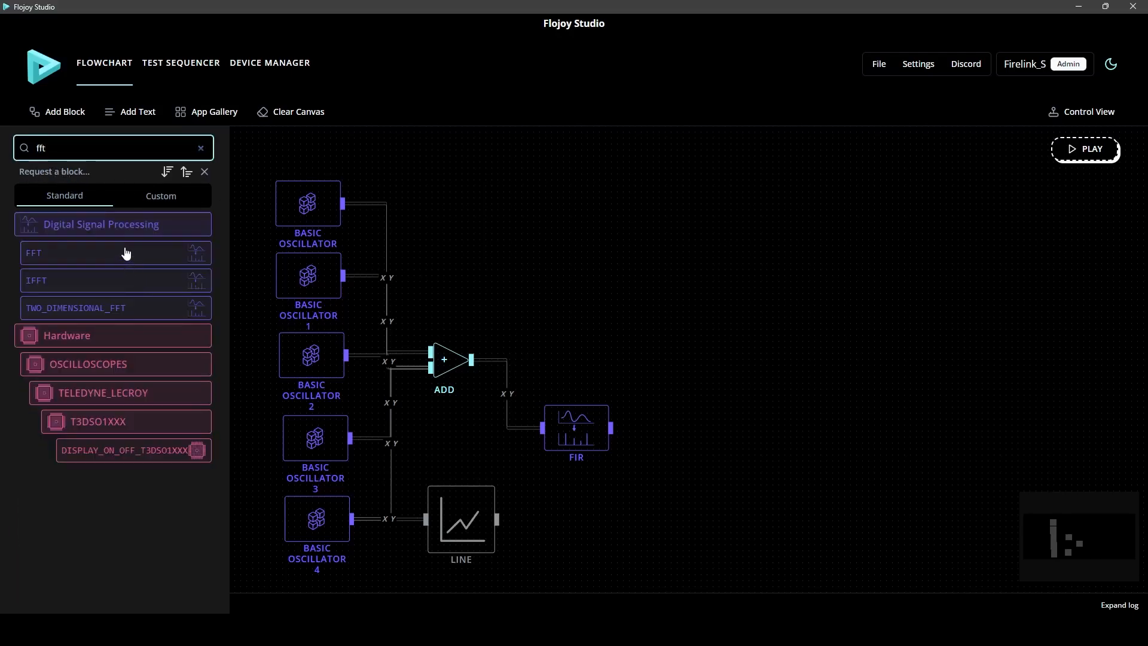
pyautogui.click(125, 253)
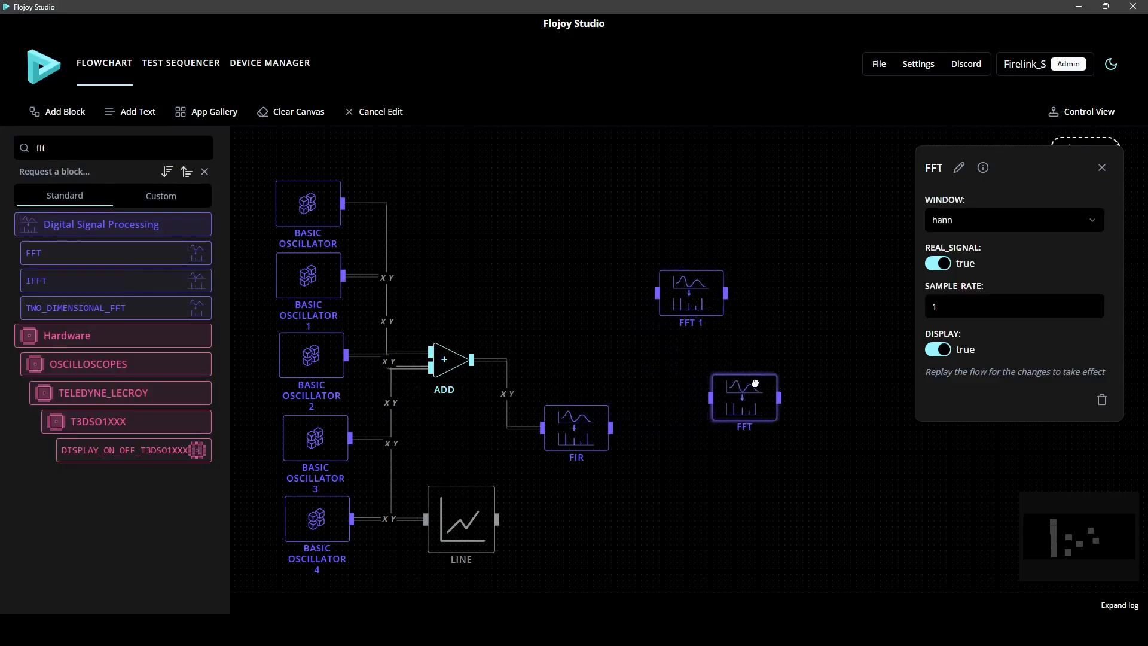
# Connect the ADD output to the upper block, FFT 1, and the FIR output to the lower FFT block
pyautogui.moveTo(473, 359); pyautogui.dragTo(613, 317)
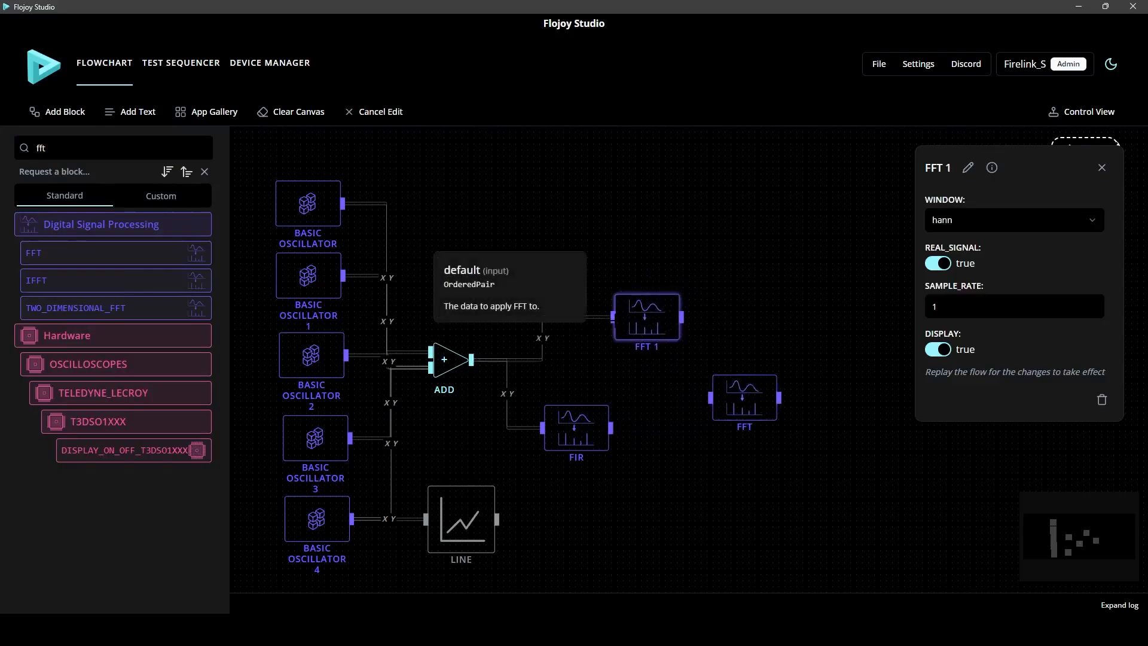
pyautogui.moveTo(610, 428); pyautogui.dragTo(700, 426)
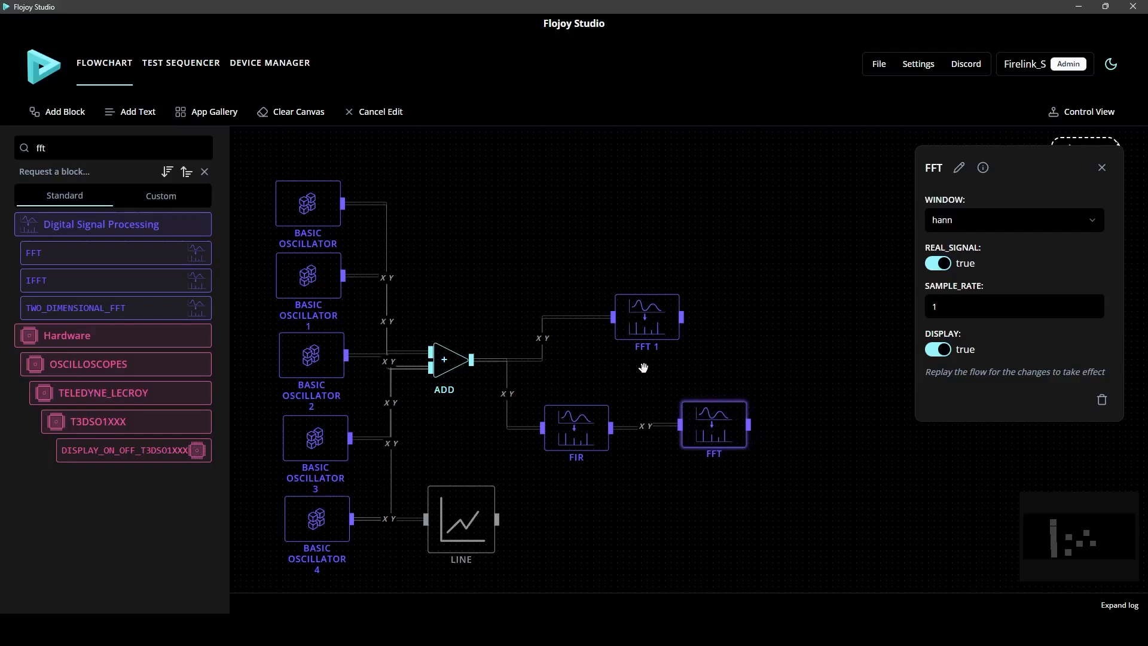
pyautogui.moveTo(643, 368); pyautogui.dragTo(660, 364)
pyautogui.click(1102, 167)
pyautogui.click(861, 319)
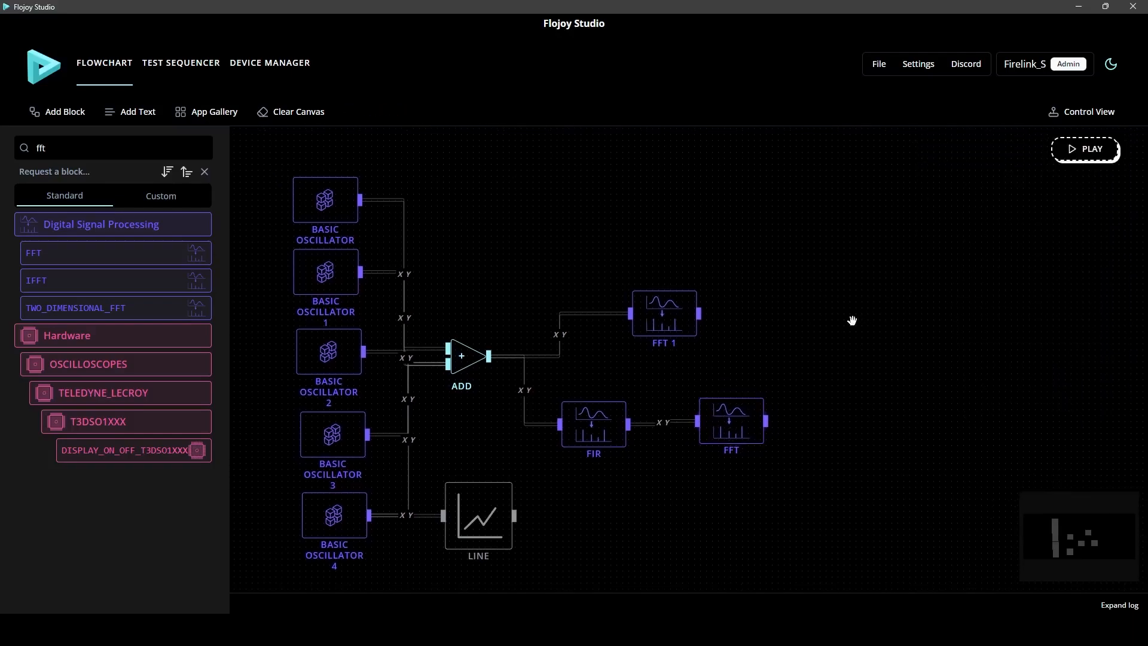
# Add four Plotly LINE blocks and place them above ADD, beside FFT 1, beside FFT and below FIR
pyautogui.moveTo(67, 149); pyautogui.dragTo(8, 162)
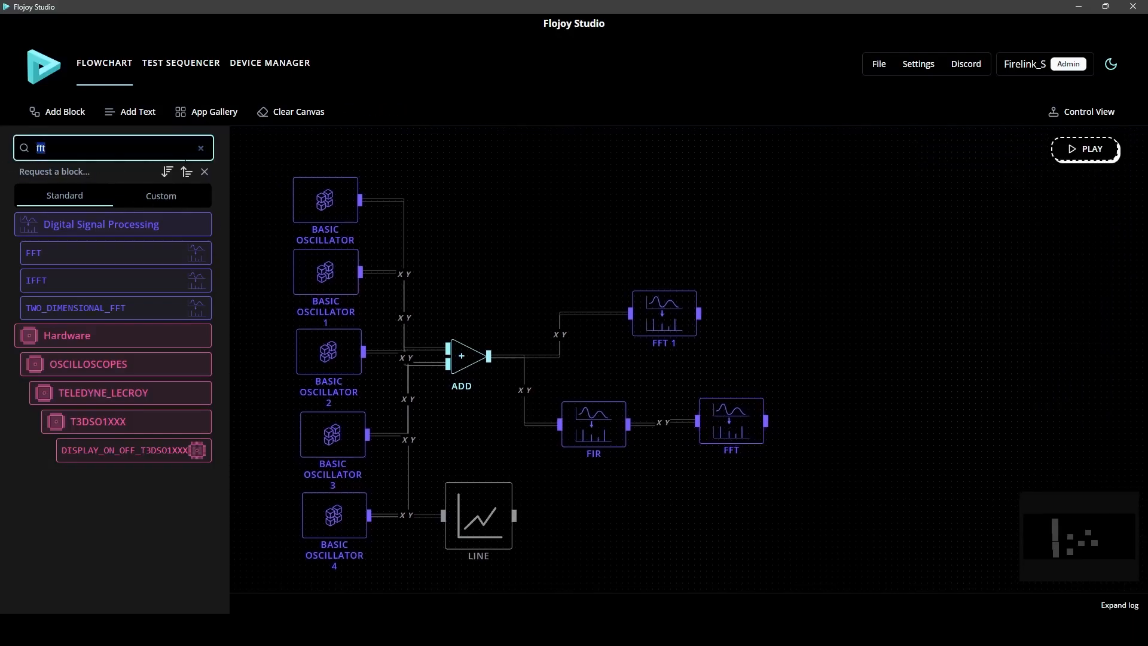
pyautogui.write('line')
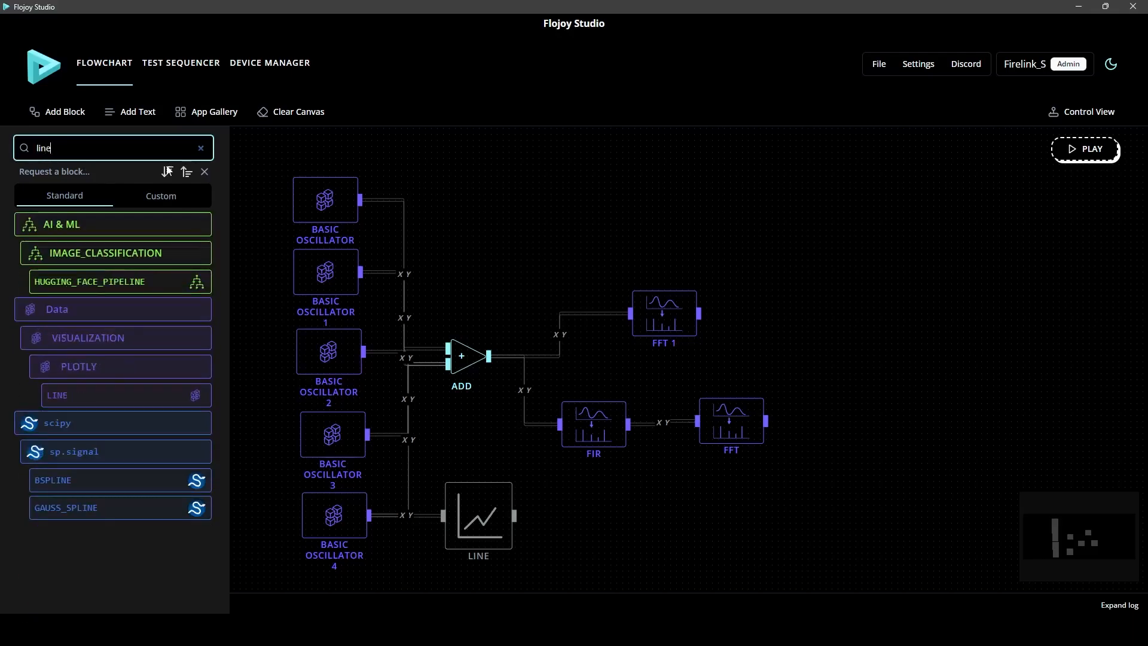
pyautogui.click(114, 402)
pyautogui.click(113, 402)
pyautogui.click(114, 402)
pyautogui.click(113, 402)
pyautogui.moveTo(657, 382); pyautogui.dragTo(558, 259)
pyautogui.moveTo(606, 402); pyautogui.dragTo(678, 526)
pyautogui.moveTo(554, 409); pyautogui.dragTo(784, 300)
pyautogui.moveTo(598, 392); pyautogui.dragTo(833, 409)
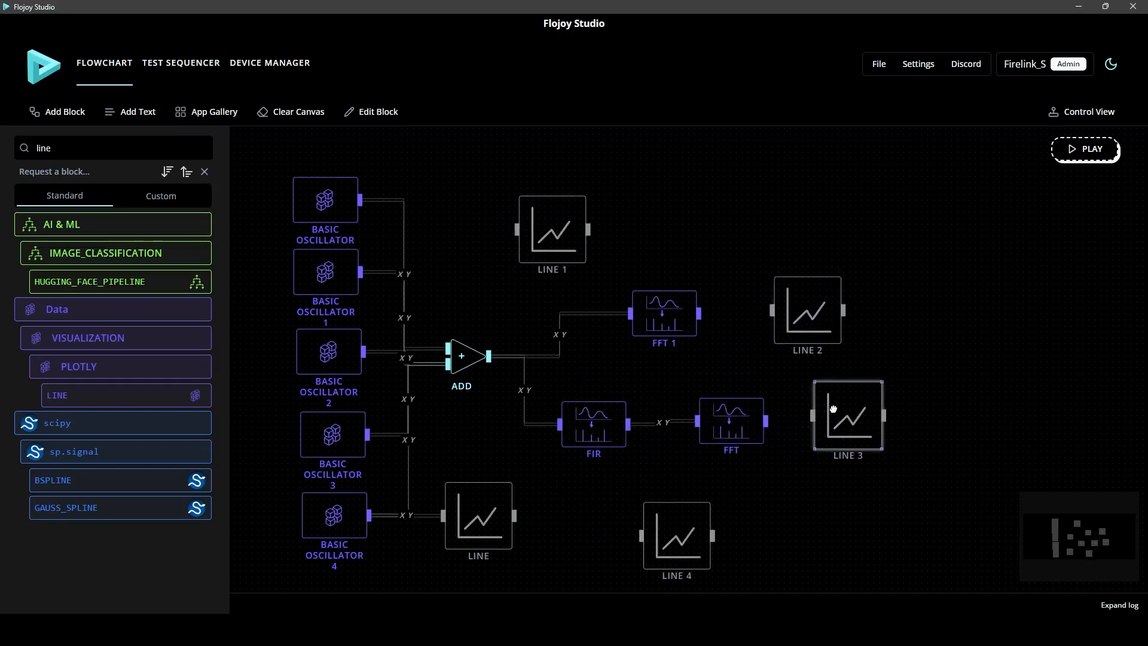
# Connect the FIR output to LINE 4 below it and the FFT output to LINE 3
pyautogui.moveTo(815, 527); pyautogui.dragTo(848, 475)
pyautogui.moveTo(701, 488); pyautogui.dragTo(711, 484)
pyautogui.moveTo(662, 373); pyautogui.dragTo(682, 480)
pyautogui.moveTo(711, 399); pyautogui.dragTo(715, 413)
pyautogui.moveTo(803, 383); pyautogui.dragTo(849, 378)
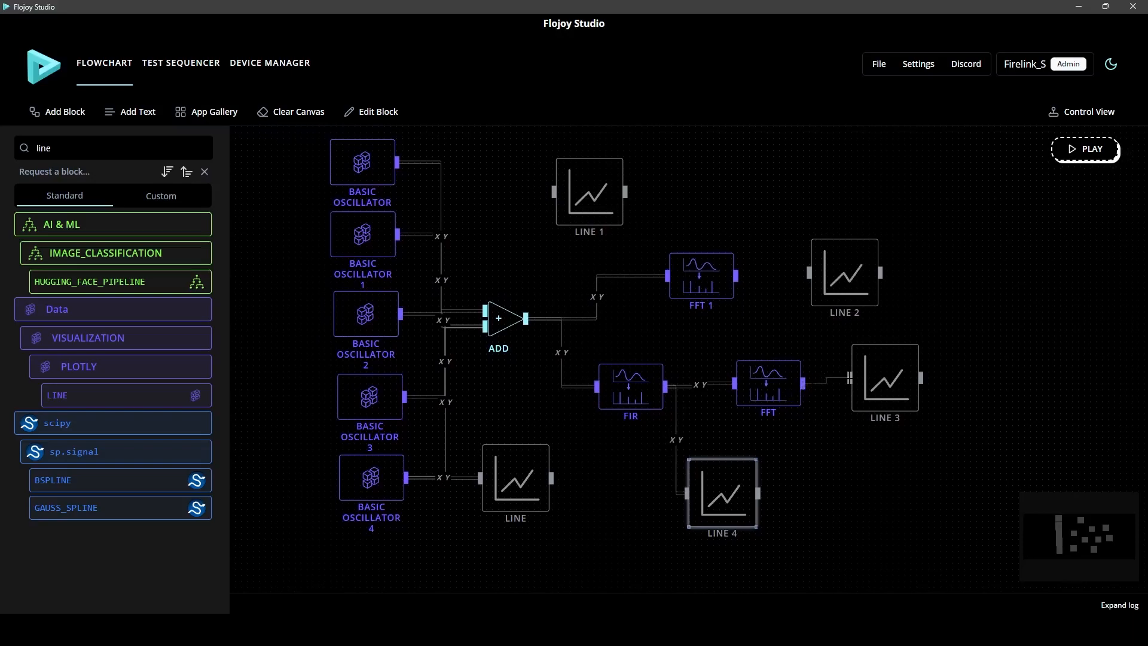
pyautogui.moveTo(733, 318); pyautogui.dragTo(731, 332)
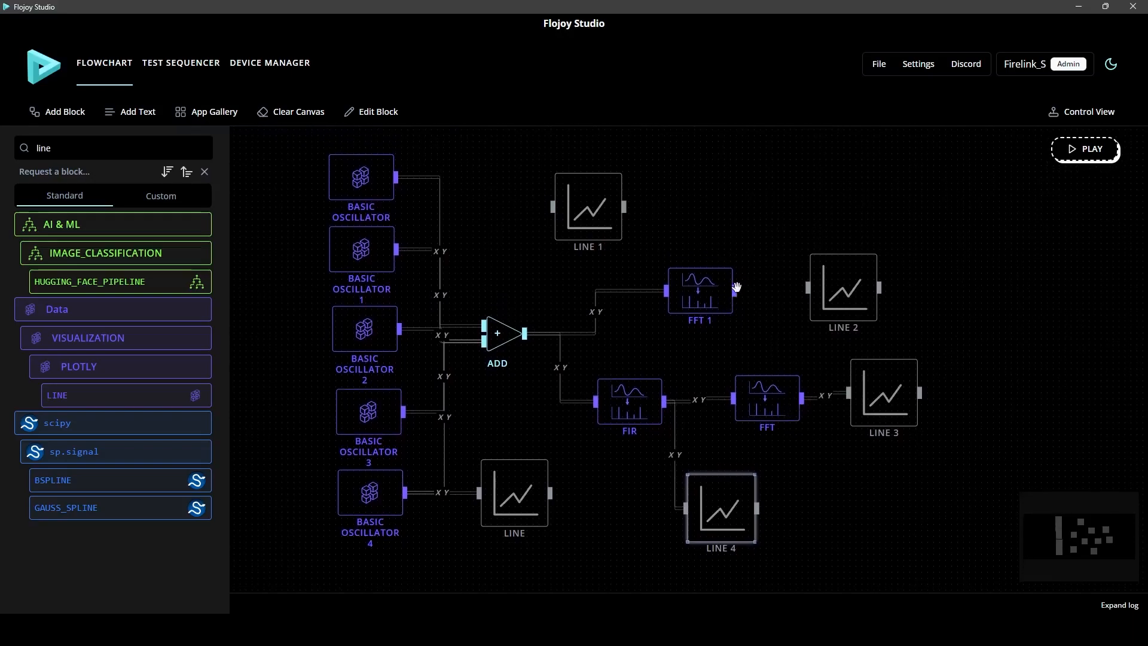
pyautogui.click(691, 299)
pyautogui.click(379, 114)
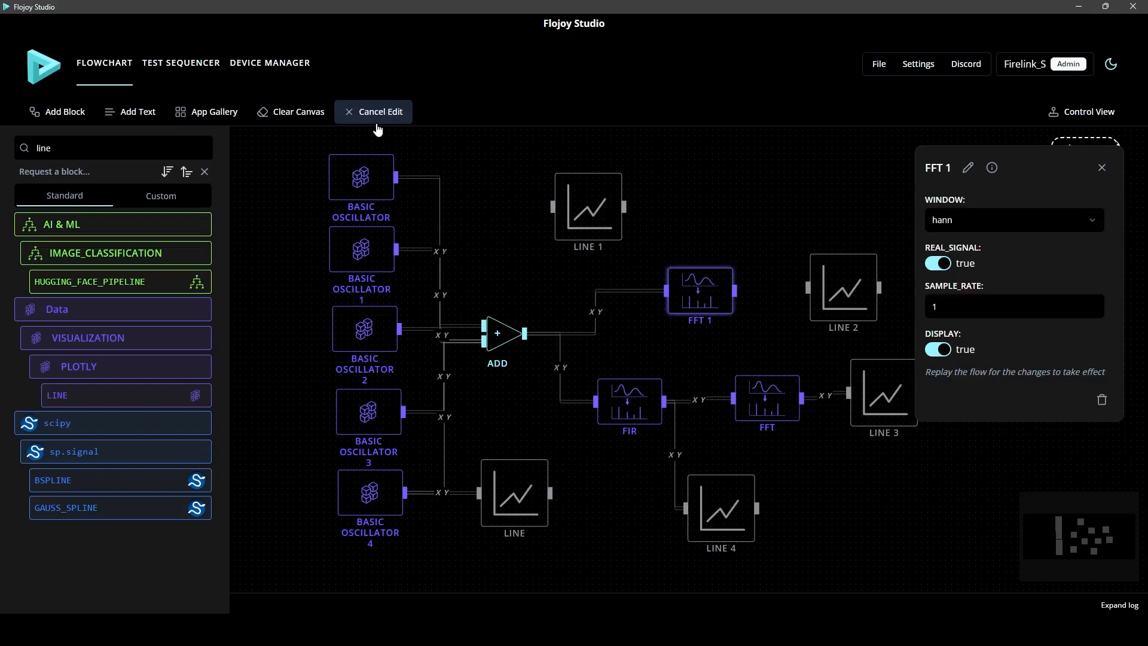
pyautogui.click(385, 119)
# Connect the FFT 1 output to LINE 2 and the ADD output to LINE 1
pyautogui.moveTo(736, 291); pyautogui.dragTo(800, 291)
pyautogui.moveTo(800, 291); pyautogui.dragTo(808, 288)
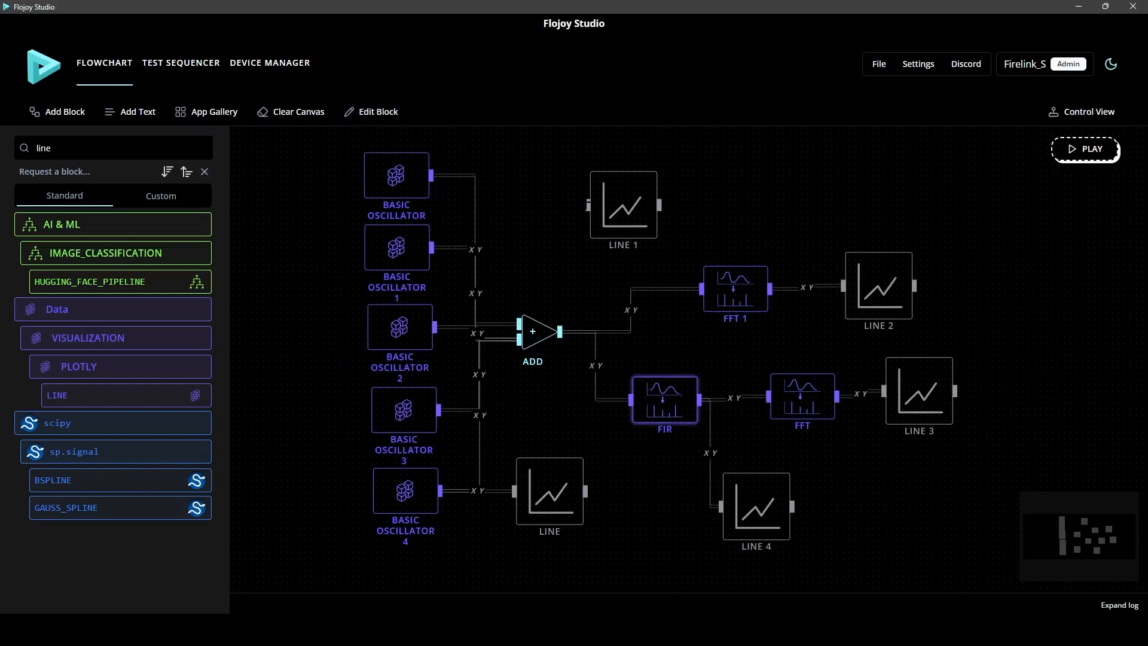
pyautogui.moveTo(588, 206)
pyautogui.mouseDown()
pyautogui.moveTo(567, 228)
pyautogui.moveTo(560, 331)
pyautogui.mouseUp()
pyautogui.moveTo(538, 264); pyautogui.dragTo(508, 279)
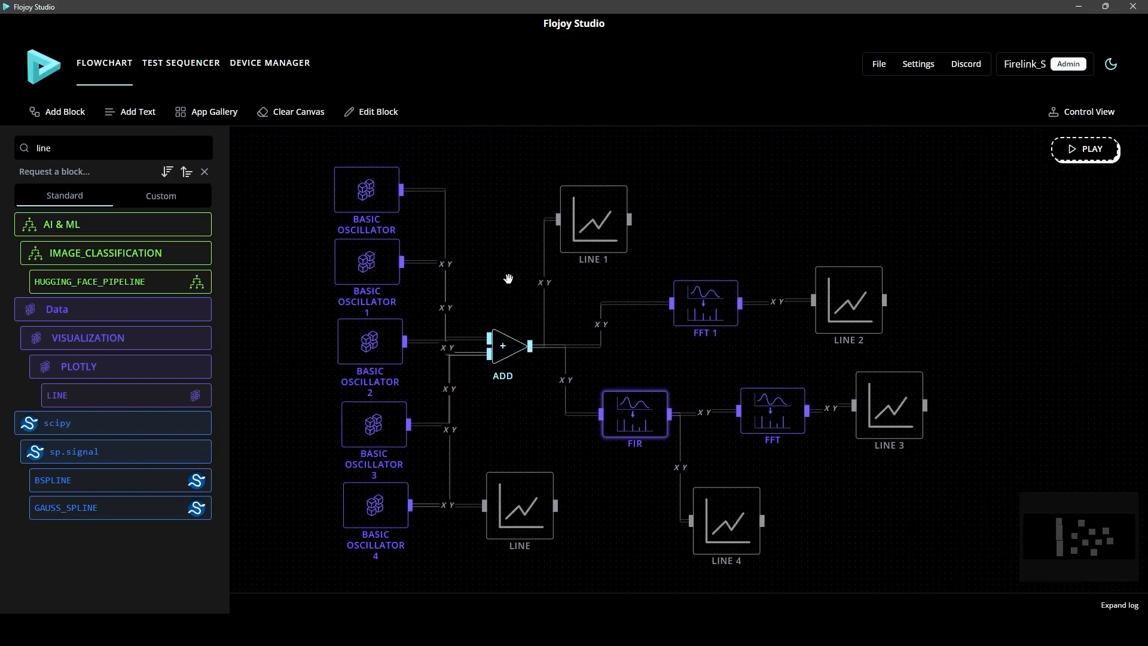
# Close the block library and run the flowchart to generate the line plots
pyautogui.moveTo(797, 230); pyautogui.dragTo(817, 236)
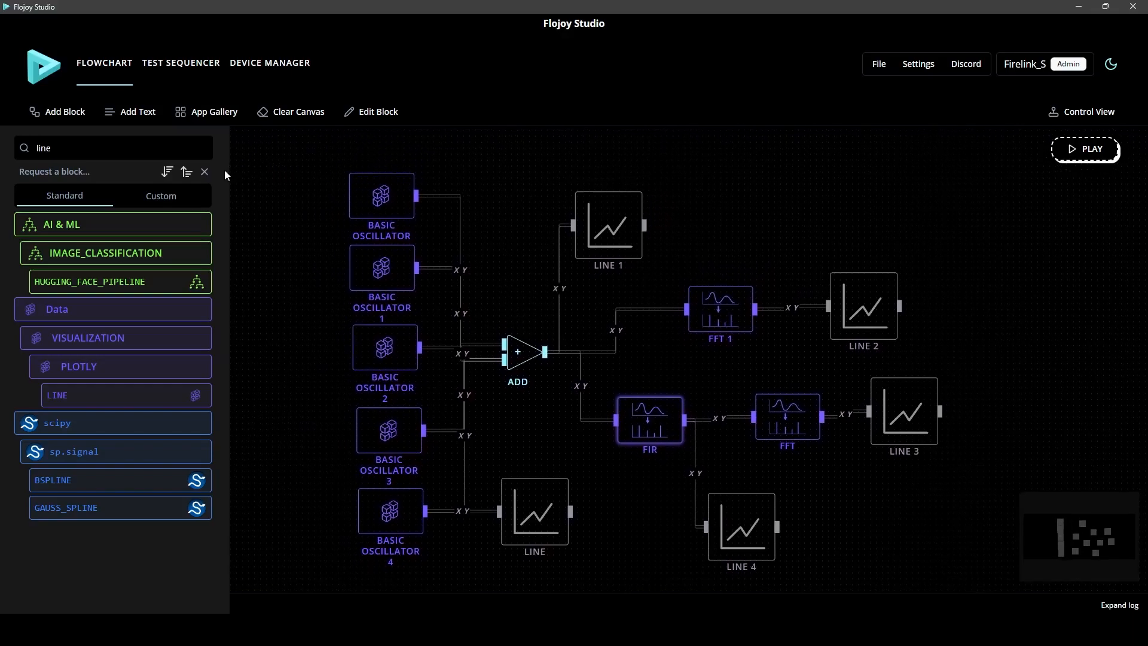
pyautogui.click(205, 172)
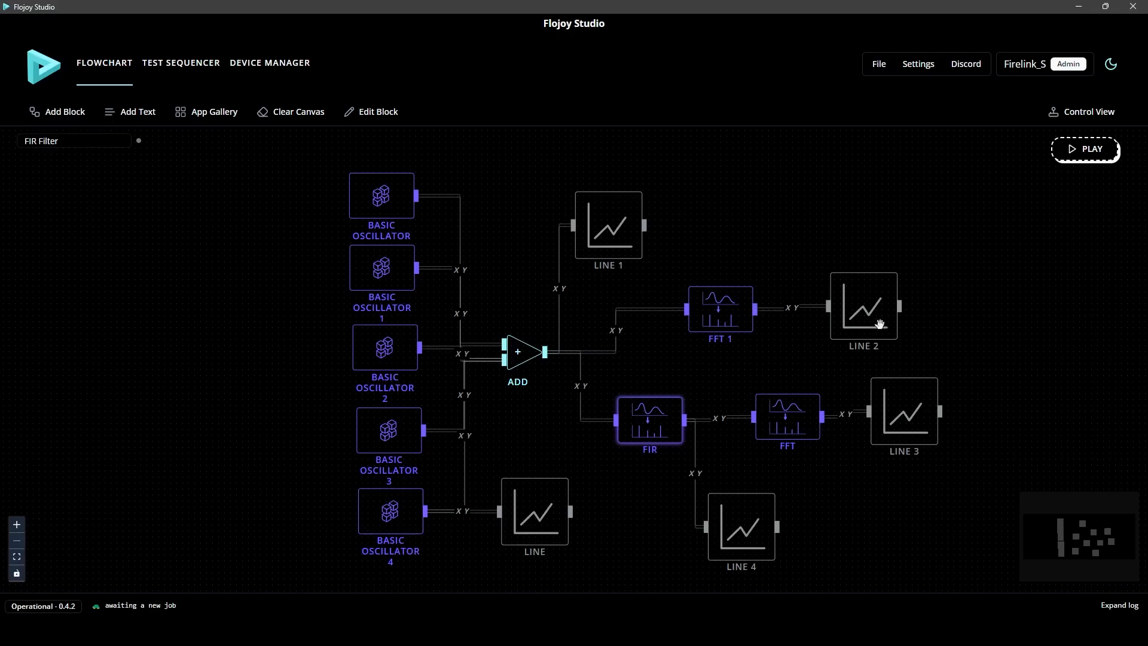
pyautogui.moveTo(1110, 347); pyautogui.dragTo(1093, 329)
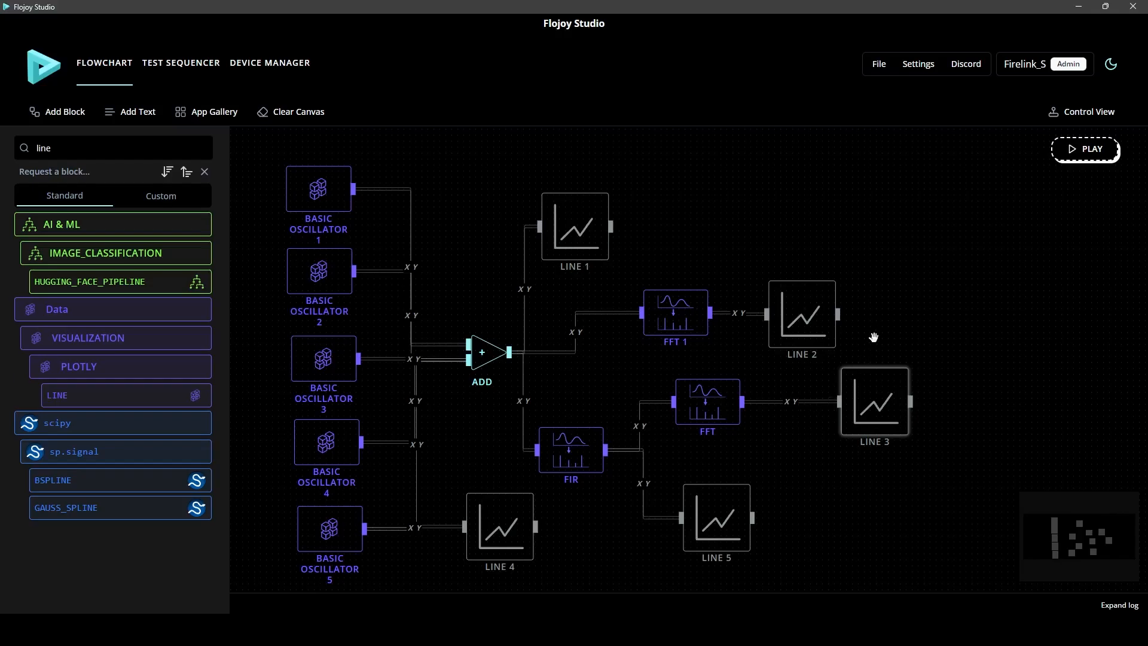
pyautogui.click(1080, 153)
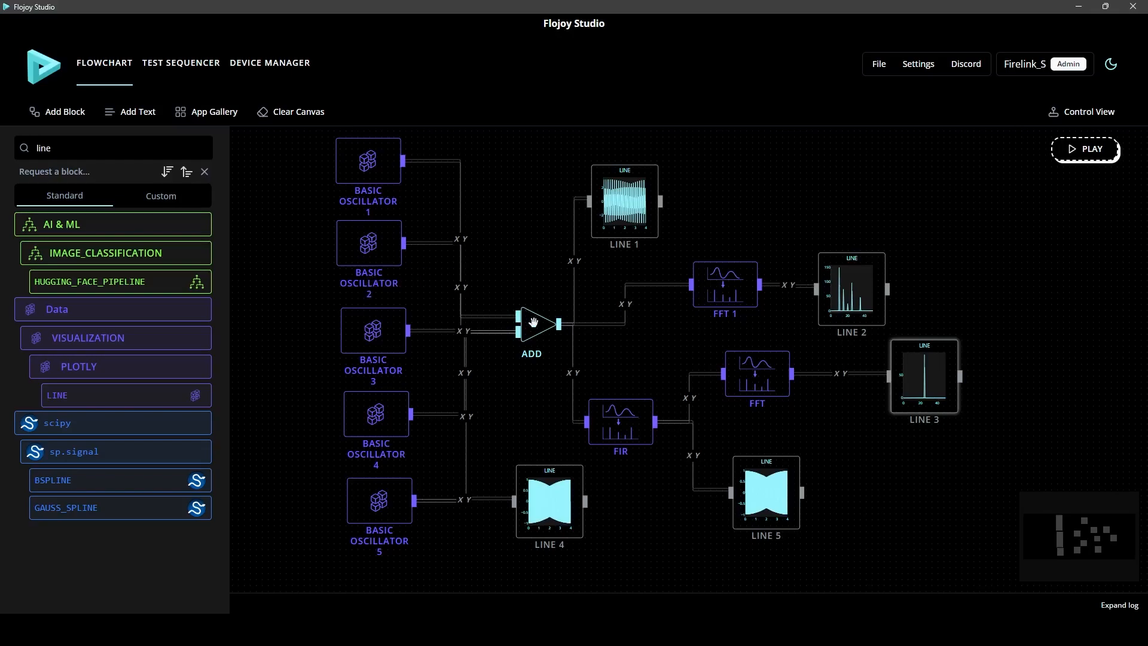
pyautogui.moveTo(533, 322); pyautogui.dragTo(529, 324)
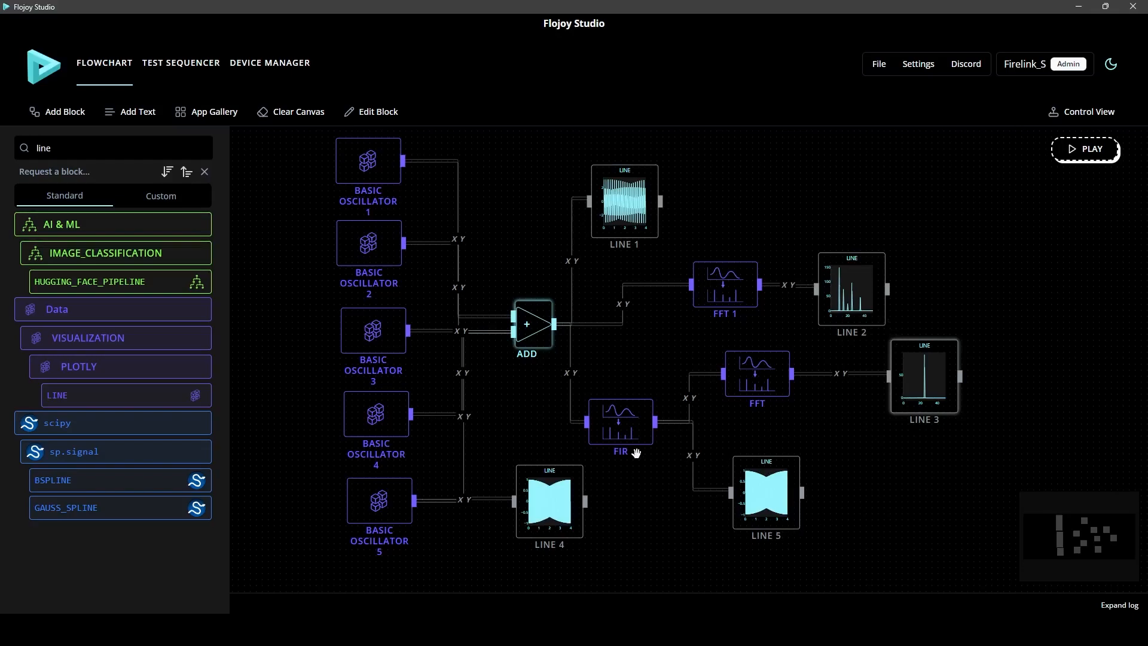
pyautogui.moveTo(638, 217); pyautogui.dragTo(644, 220)
pyautogui.moveTo(834, 278); pyautogui.dragTo(835, 272)
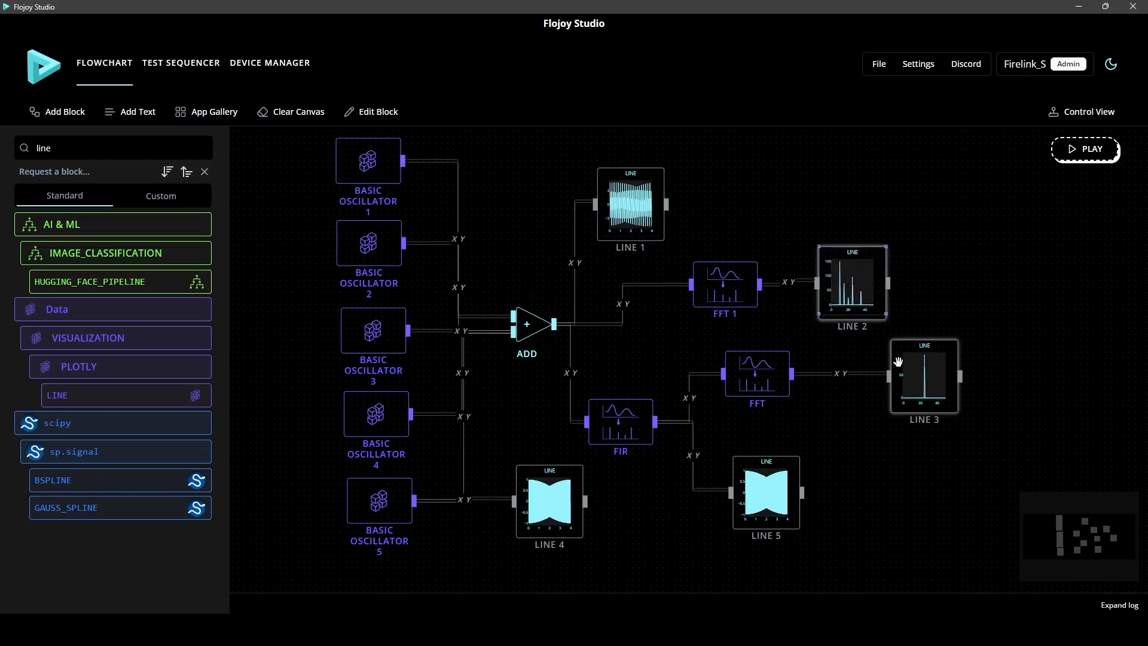
pyautogui.moveTo(918, 378); pyautogui.dragTo(921, 382)
pyautogui.moveTo(797, 455); pyautogui.dragTo(800, 459)
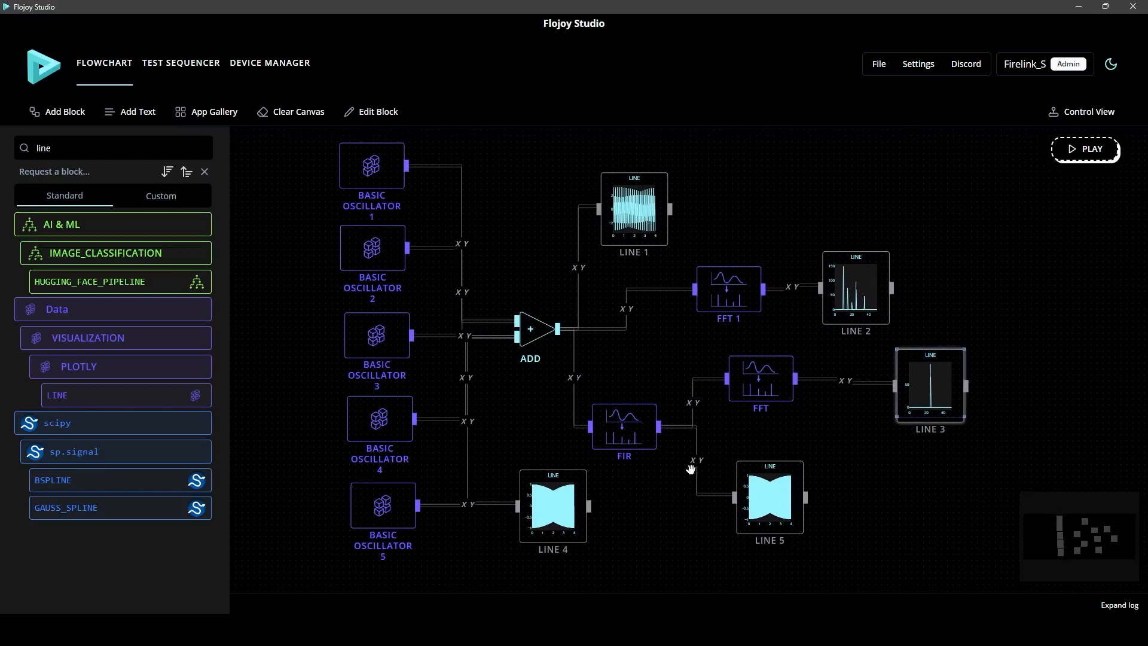
pyautogui.moveTo(570, 505); pyautogui.dragTo(573, 507)
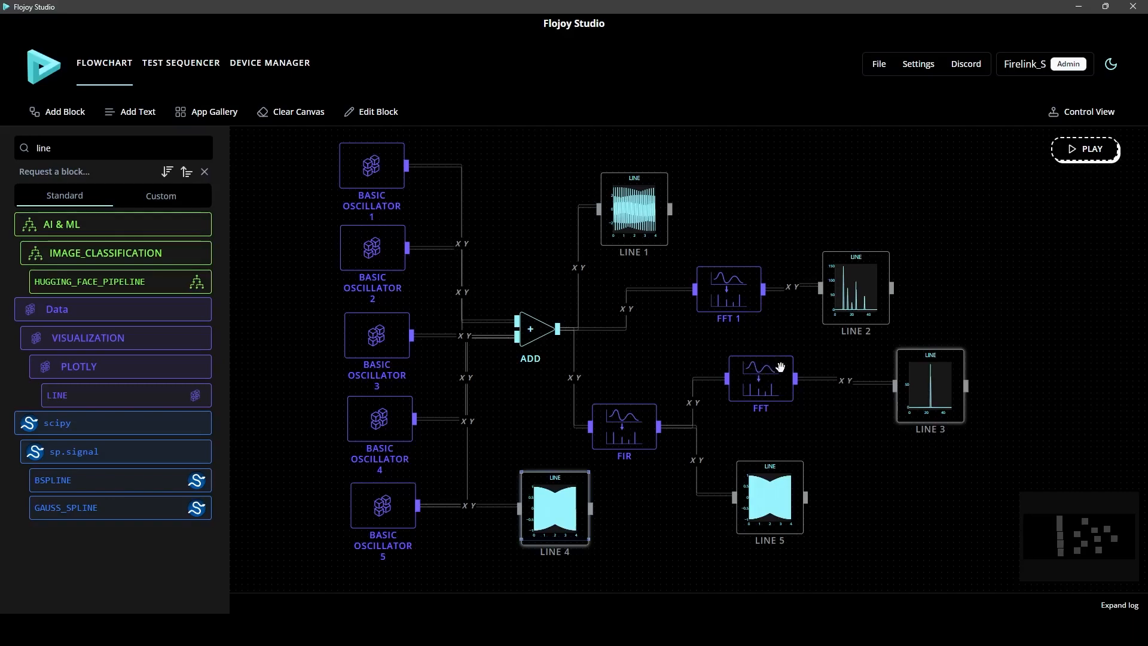
pyautogui.moveTo(636, 435); pyautogui.dragTo(637, 421)
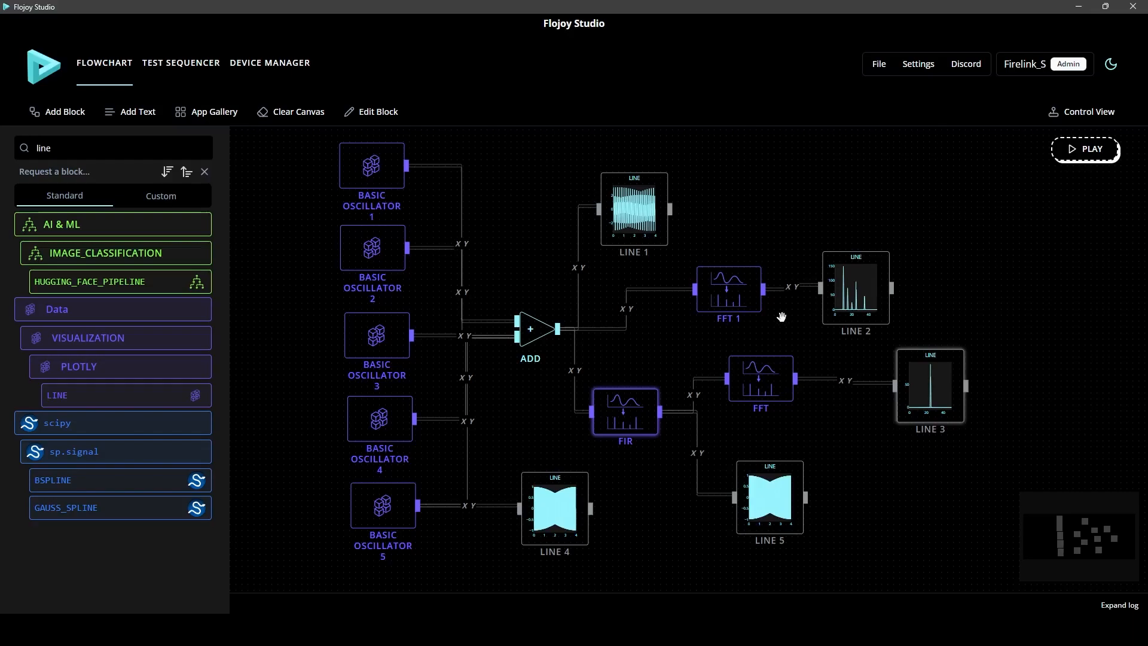